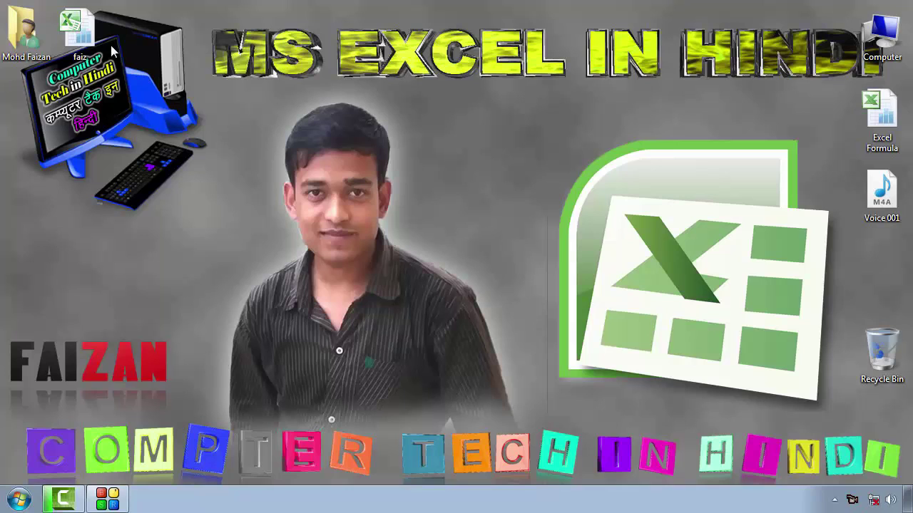
Step: Open the 'faiz' workbook from its icon on the desktop
left_click(76, 39)
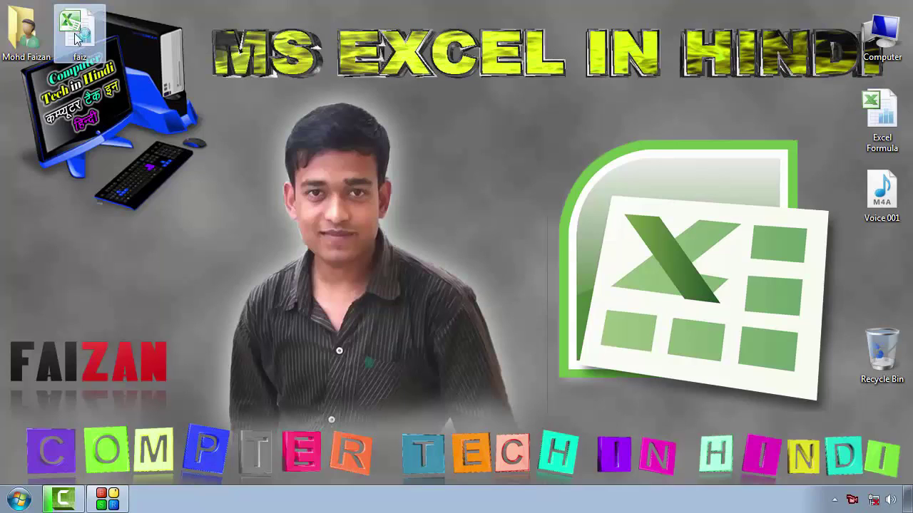
double_click(76, 40)
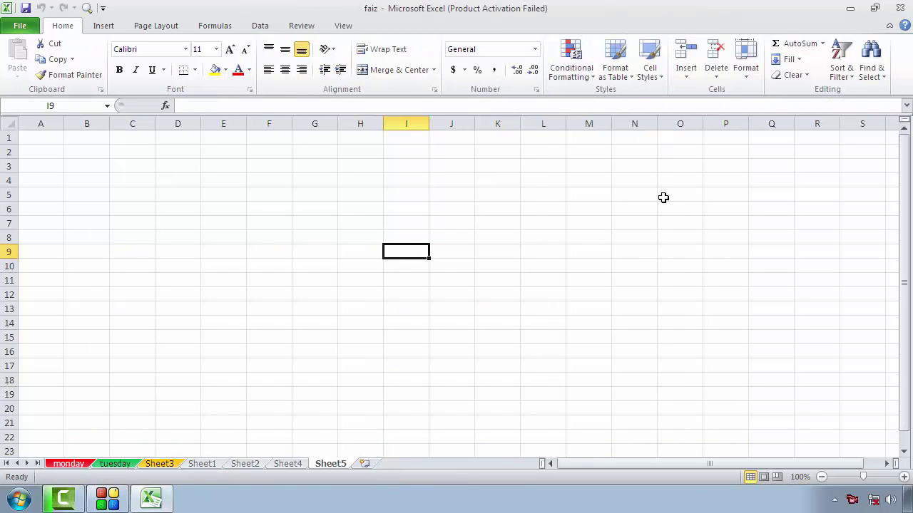
Step: Close the Microsoft Office Activation Wizard to get back to the blank Sheet5
left_click(513, 296)
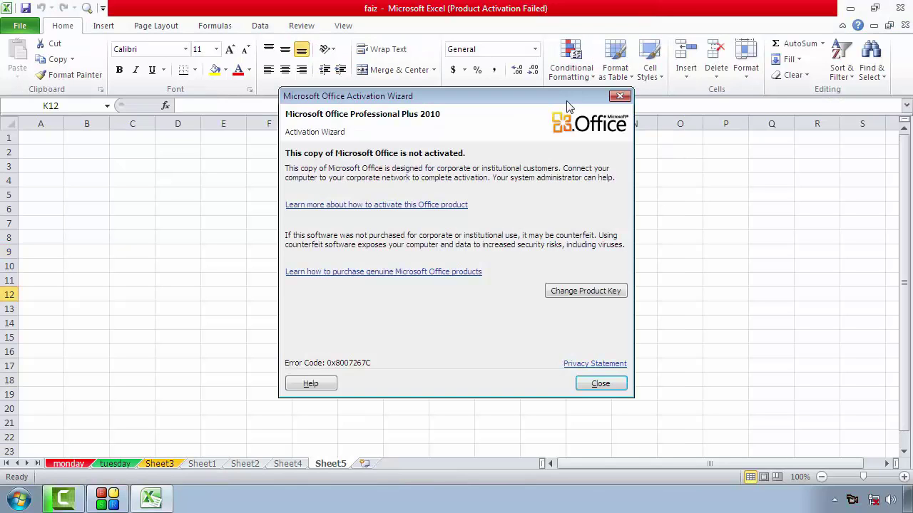
left_click(619, 99)
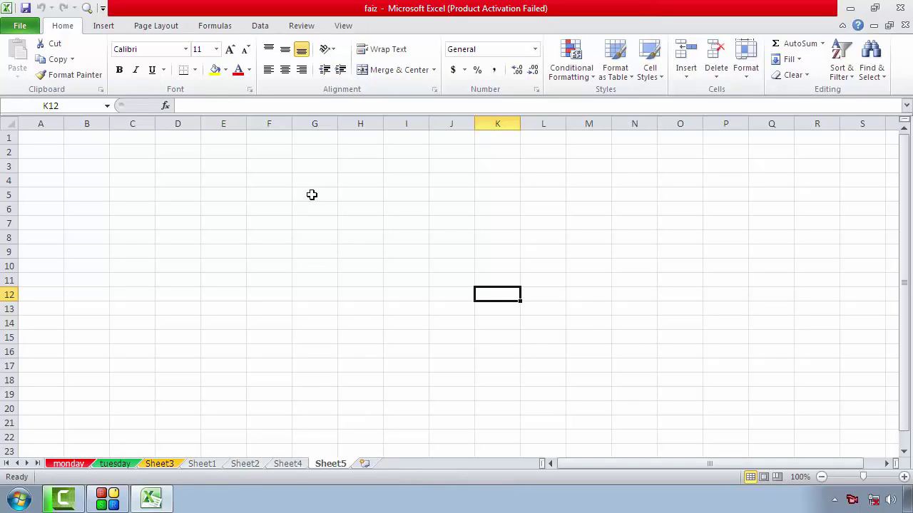
Step: Switch the ribbon to Formulas and select cells E4, C1, C9 and E9
left_click(215, 26)
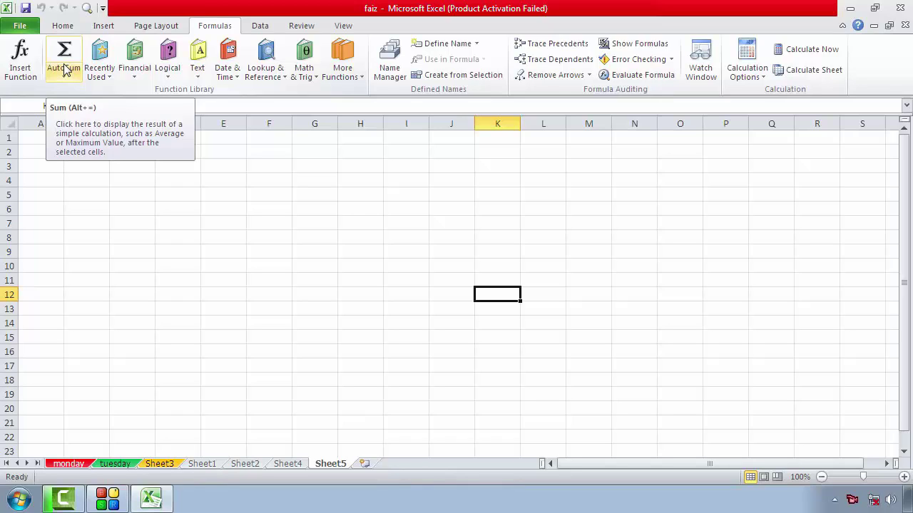
left_click(242, 178)
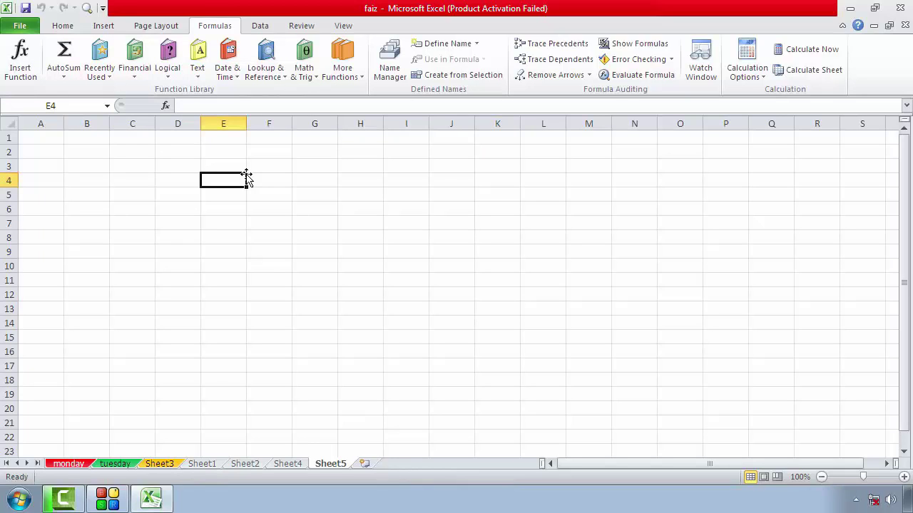
left_click(128, 138)
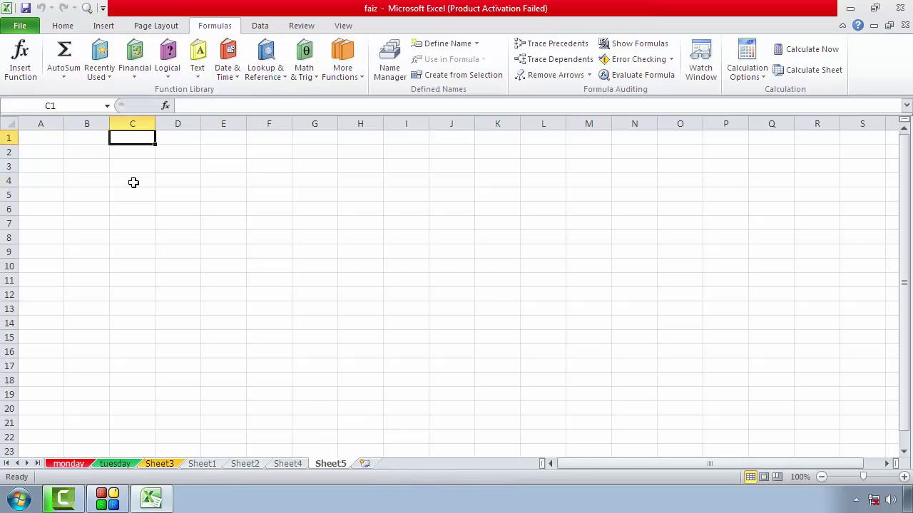
left_click(142, 251)
left_click(229, 249)
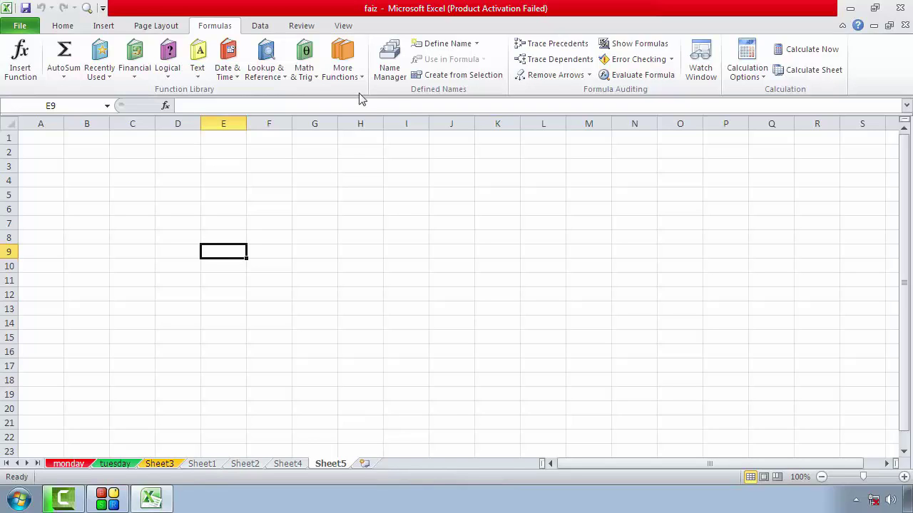
left_click(345, 74)
mouse_move(374, 95)
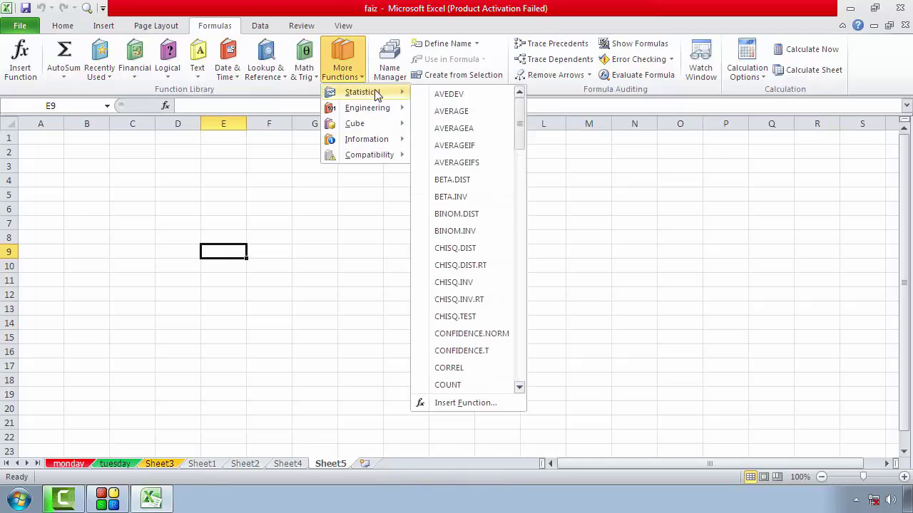
scroll(499, 311, "down", 7)
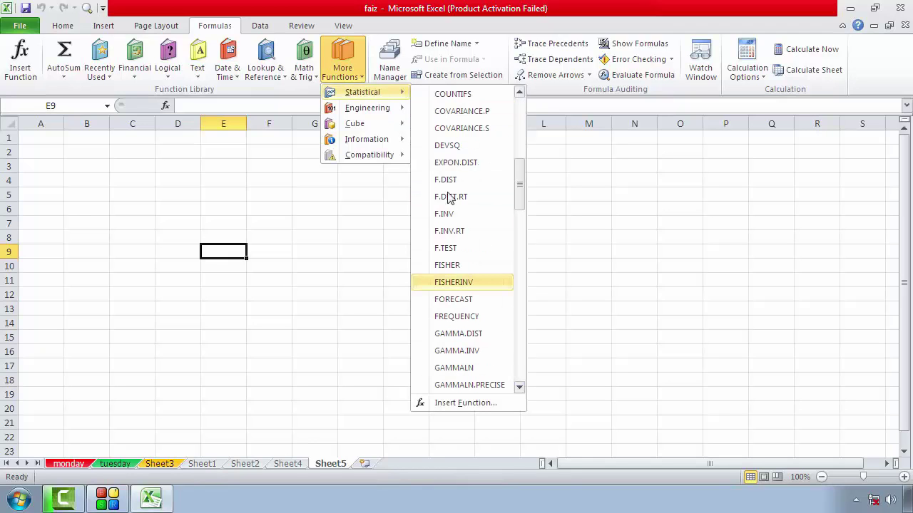
mouse_move(401, 119)
scroll(471, 243, "down", 5)
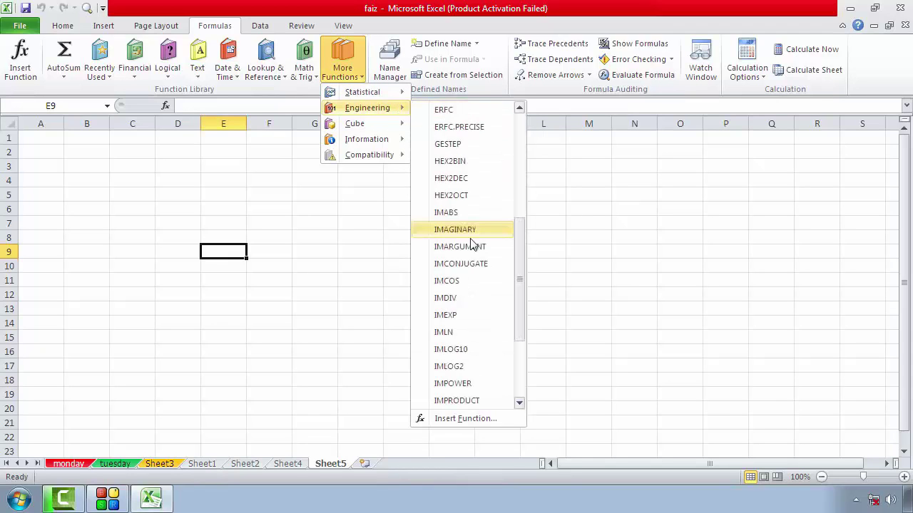
mouse_move(366, 139)
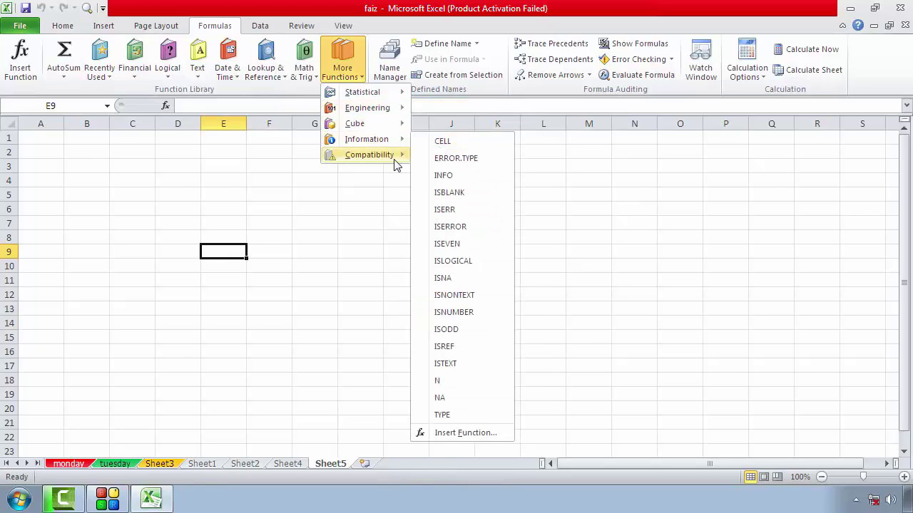
left_click(304, 68)
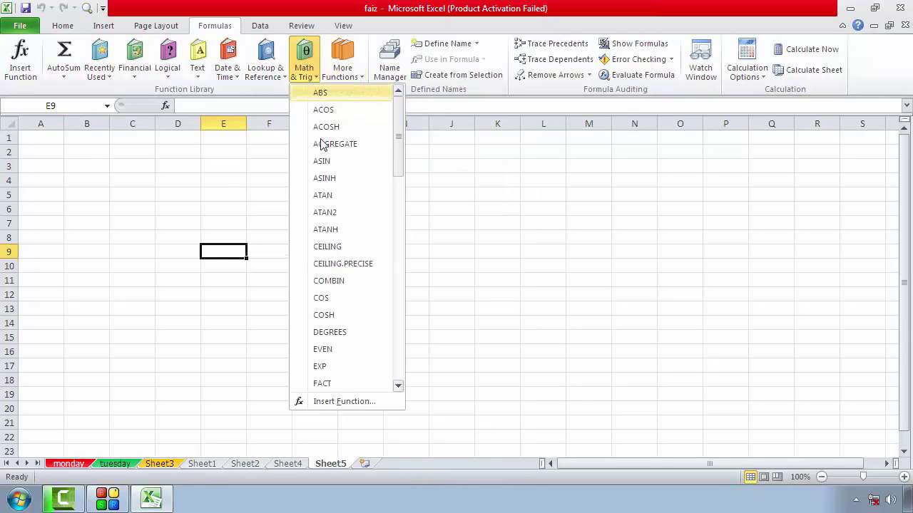
scroll(325, 265, "down", 5)
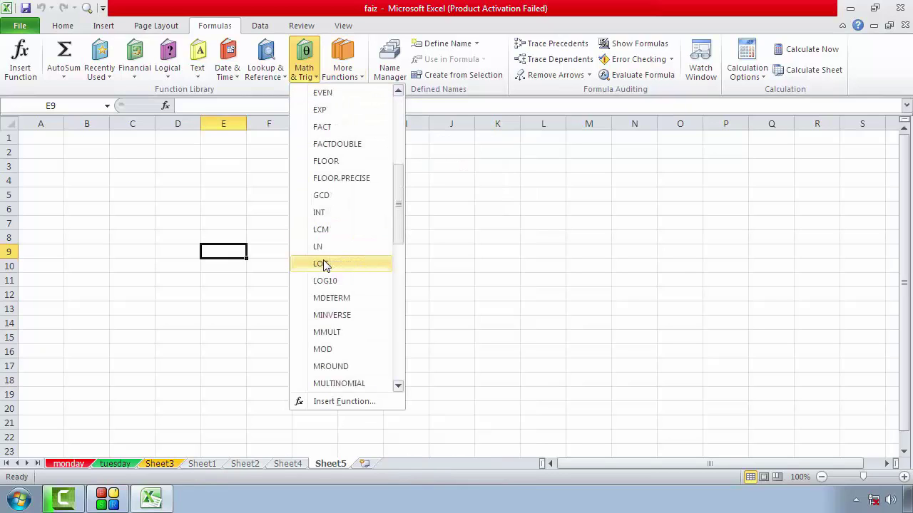
left_click(252, 208)
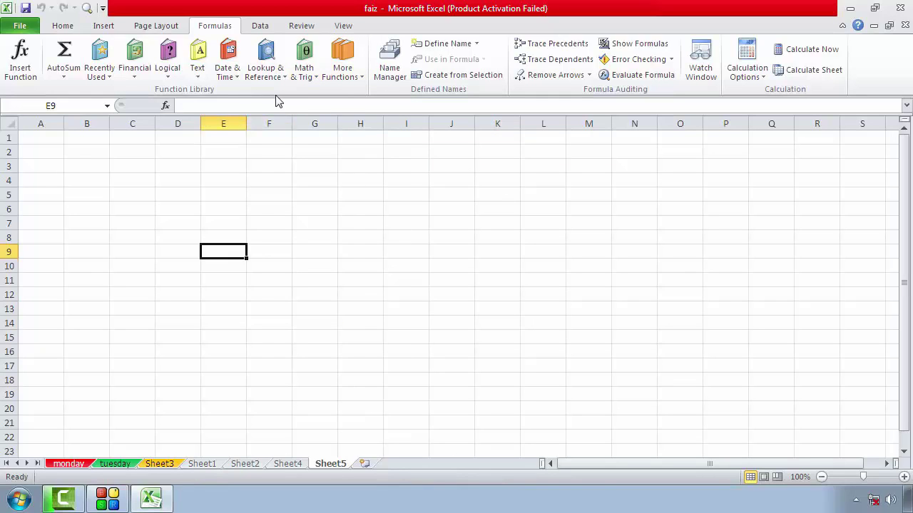
left_click(276, 71)
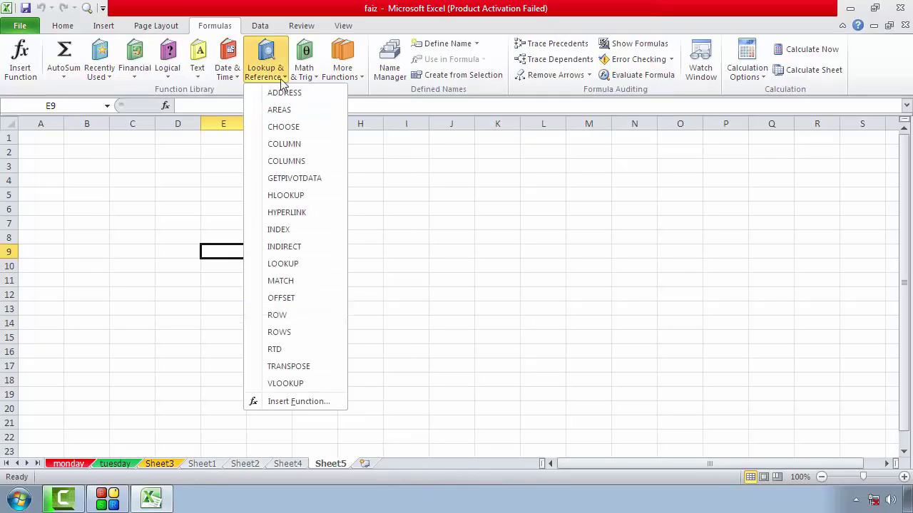
left_click(238, 74)
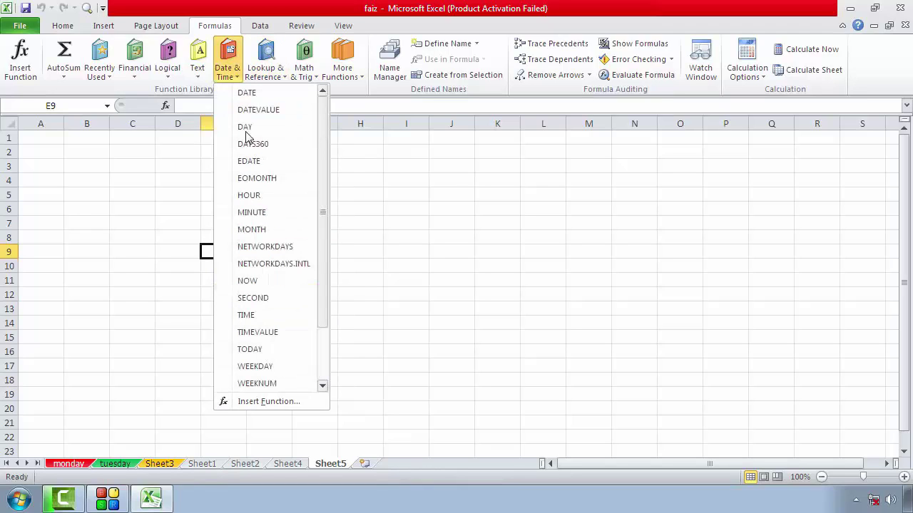
key("Escape")
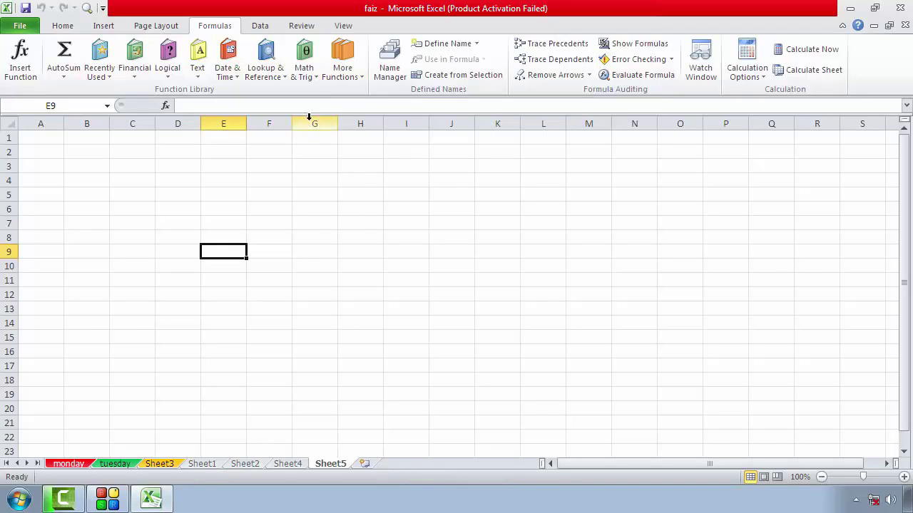
Step: Browse the Text, Logical and Financial function lists
left_click(202, 83)
scroll(238, 220, "down", 1)
scroll(238, 220, "down", 1)
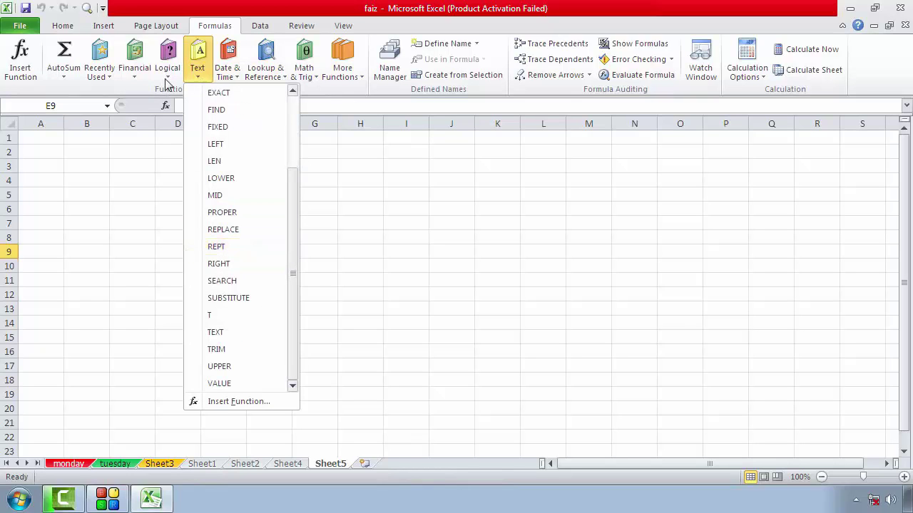
left_click(166, 77)
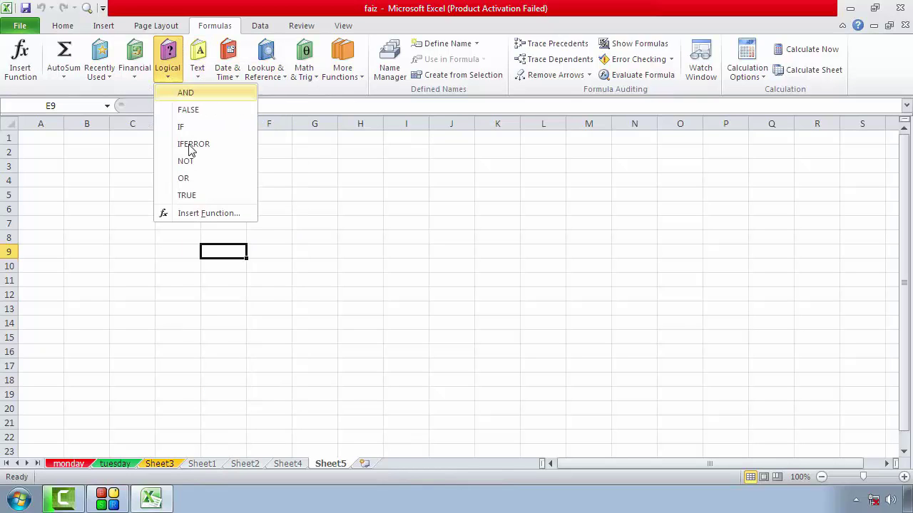
left_click(137, 79)
scroll(196, 291, "down", 1)
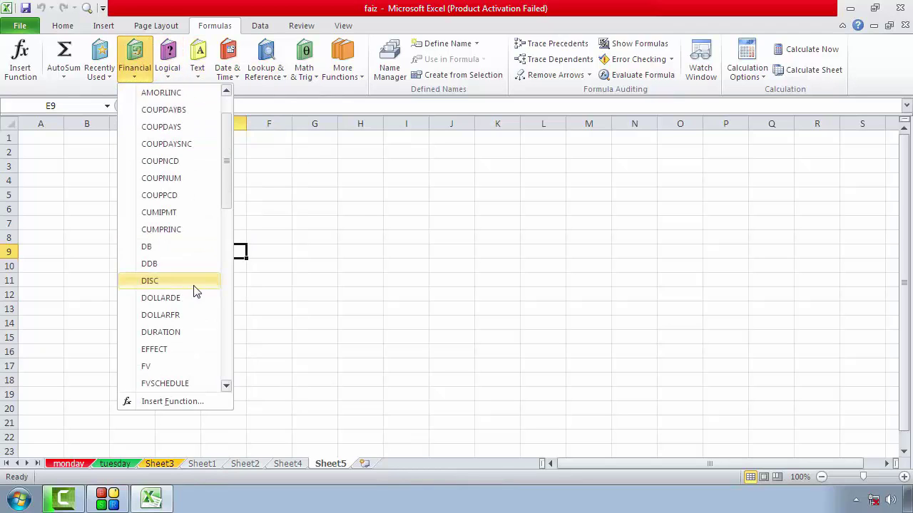
scroll(196, 291, "down", 3)
Step: Browse the Recently Used and Math & Trig lists, where COS returns an angle's cosine
left_click(109, 79)
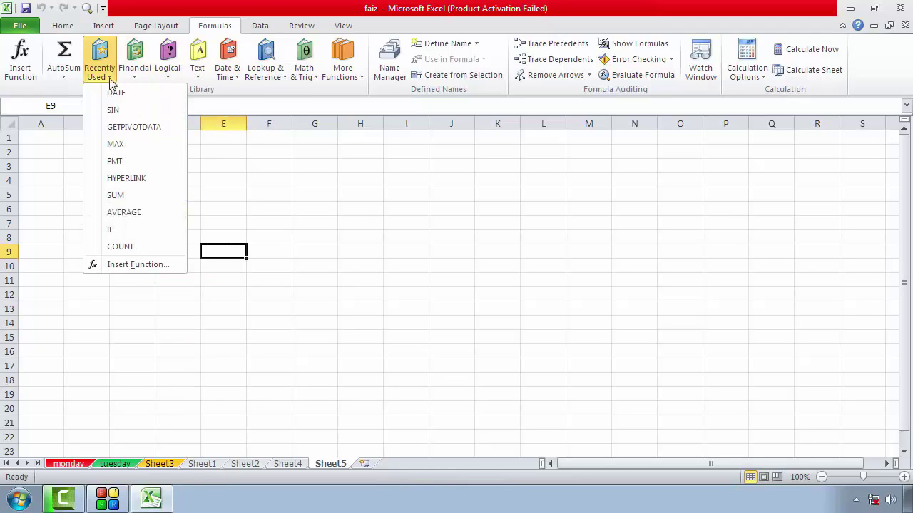
left_click(198, 75)
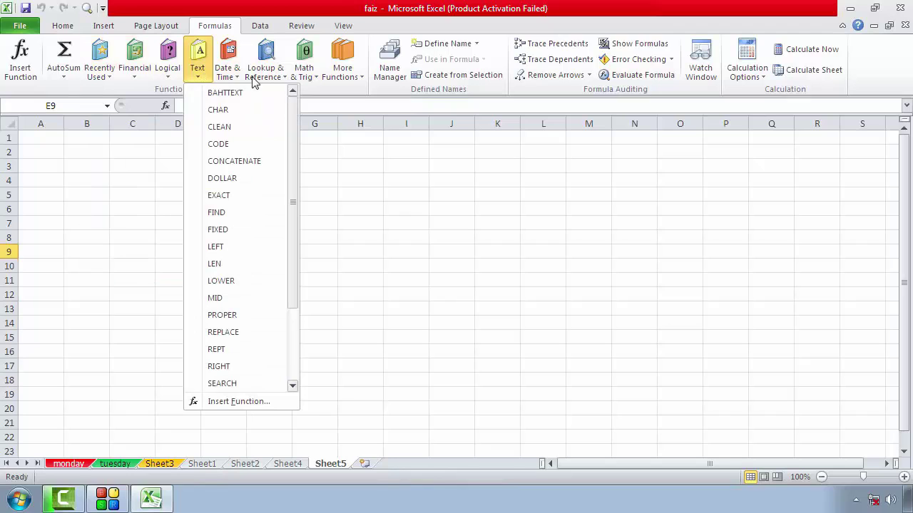
mouse_move(271, 75)
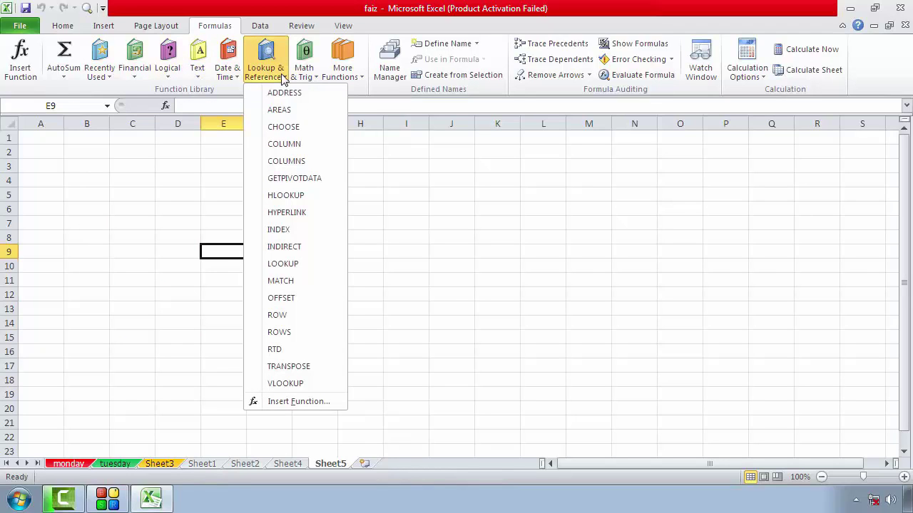
mouse_move(316, 81)
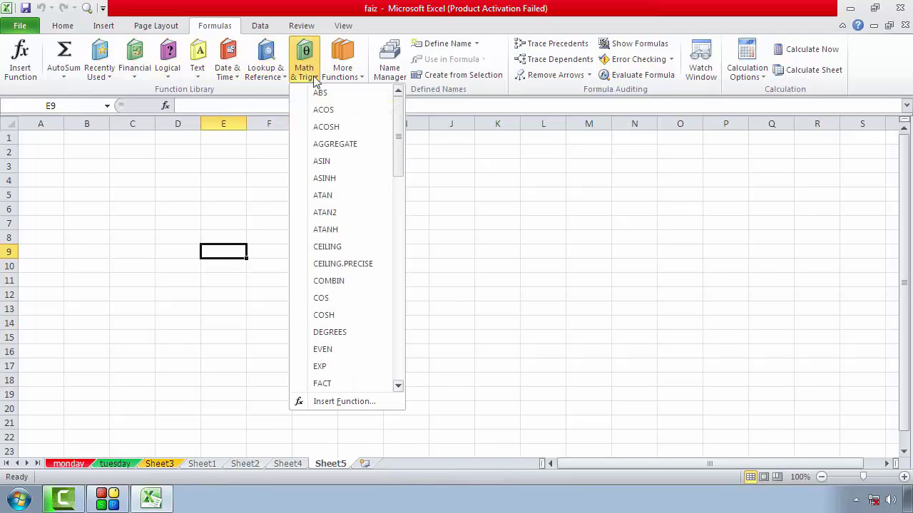
scroll(335, 198, "down", 1)
scroll(335, 198, "down", 6)
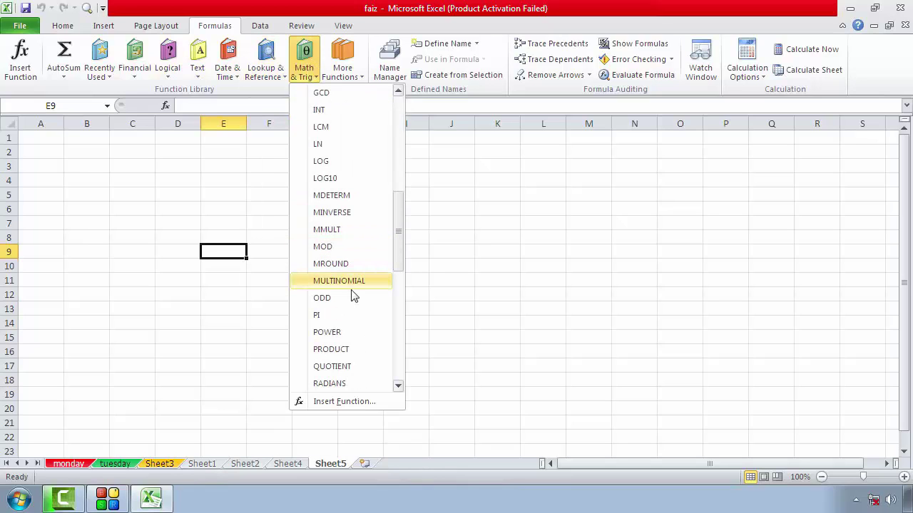
scroll(338, 229, "up", 6)
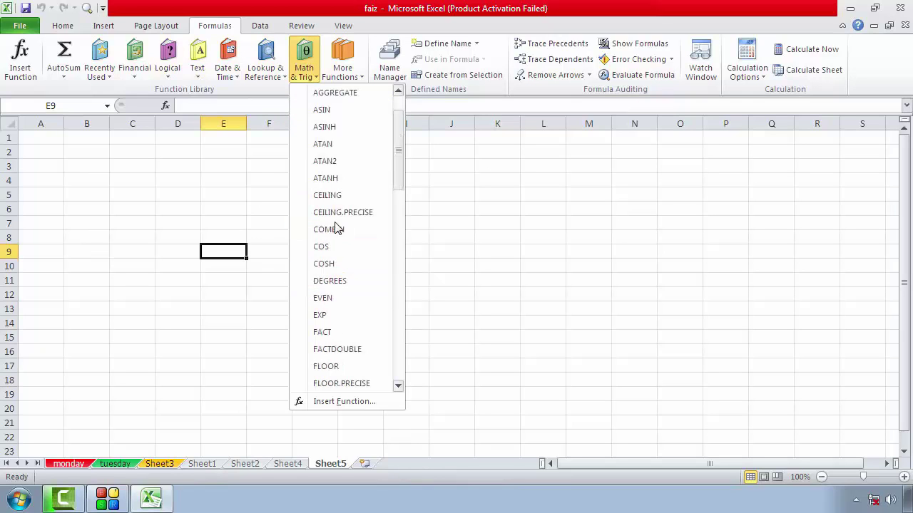
scroll(338, 228, "up", 1)
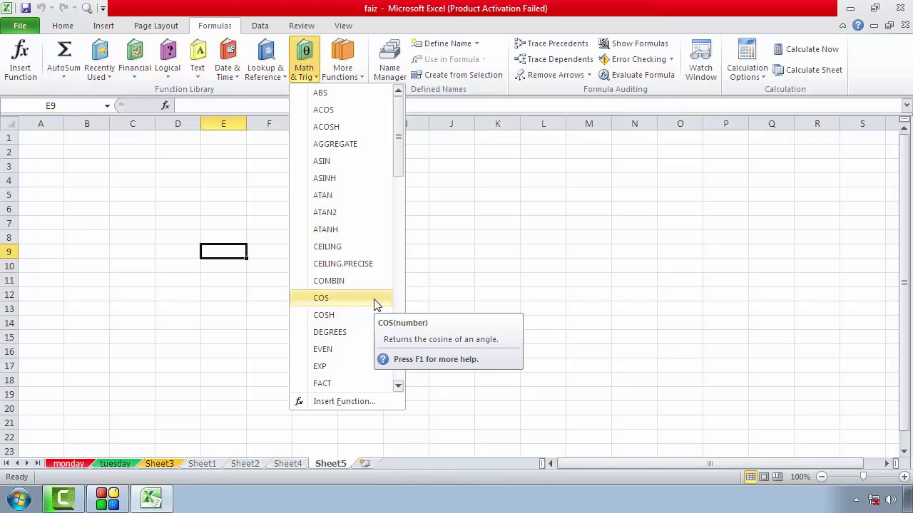
left_click(494, 242)
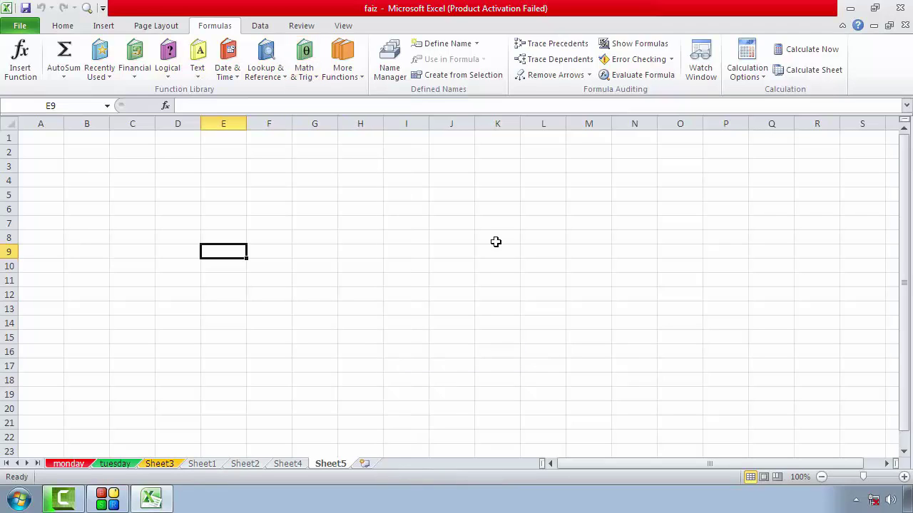
left_click(364, 82)
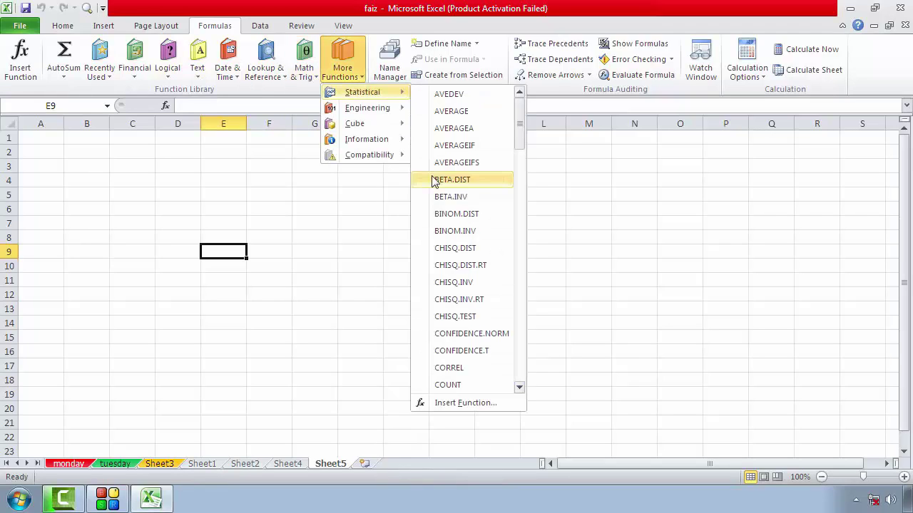
left_click(333, 195)
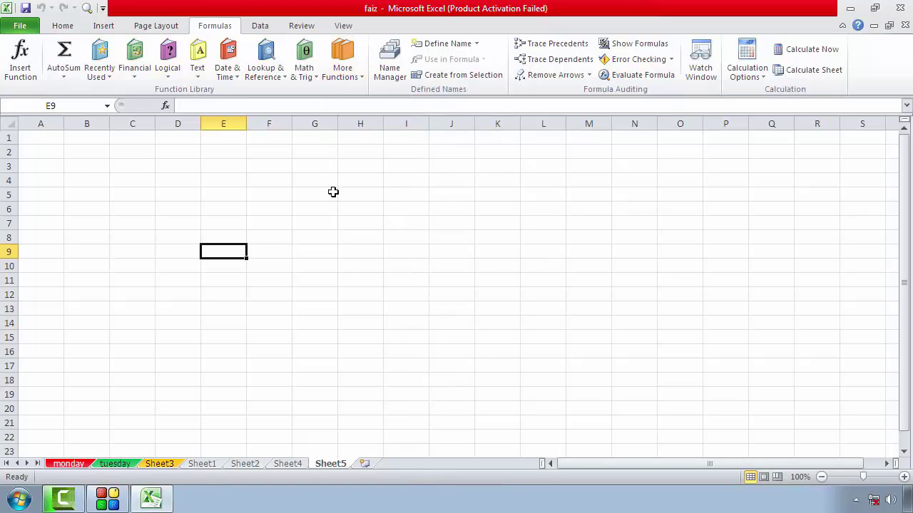
left_click(316, 80)
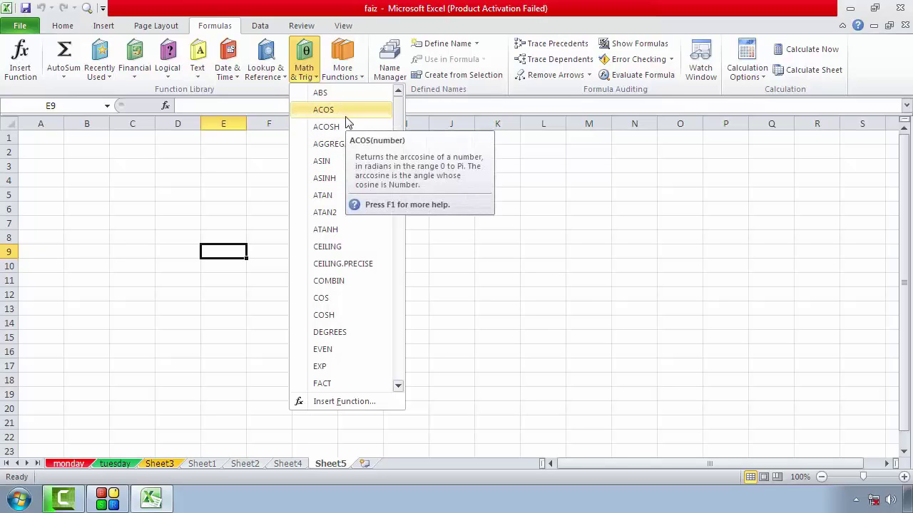
left_click(360, 78)
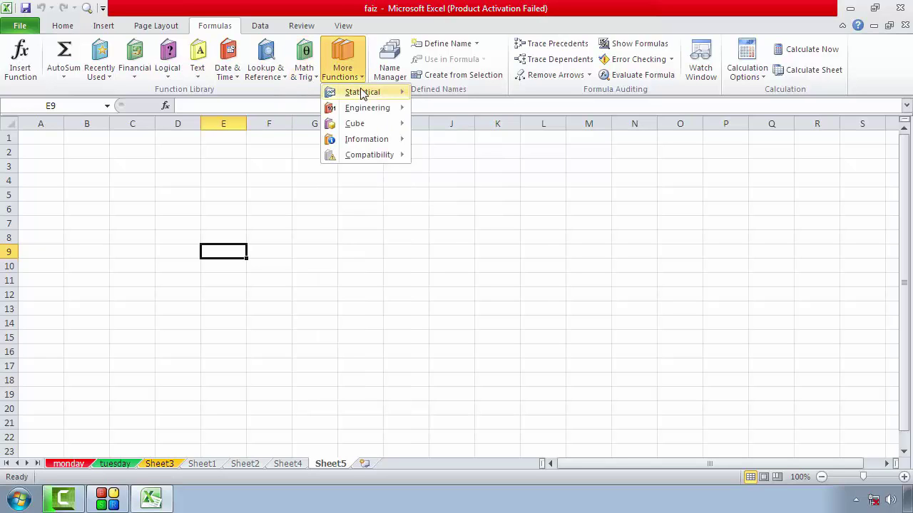
mouse_move(363, 93)
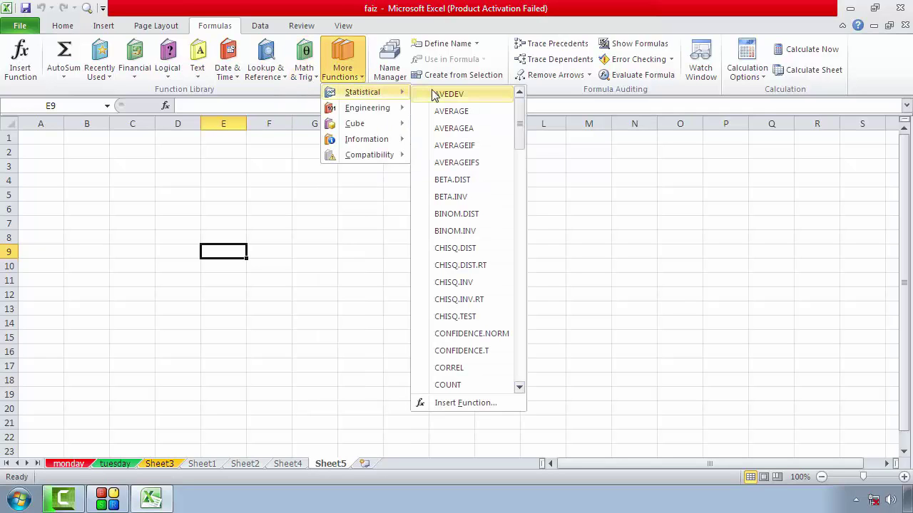
mouse_move(392, 107)
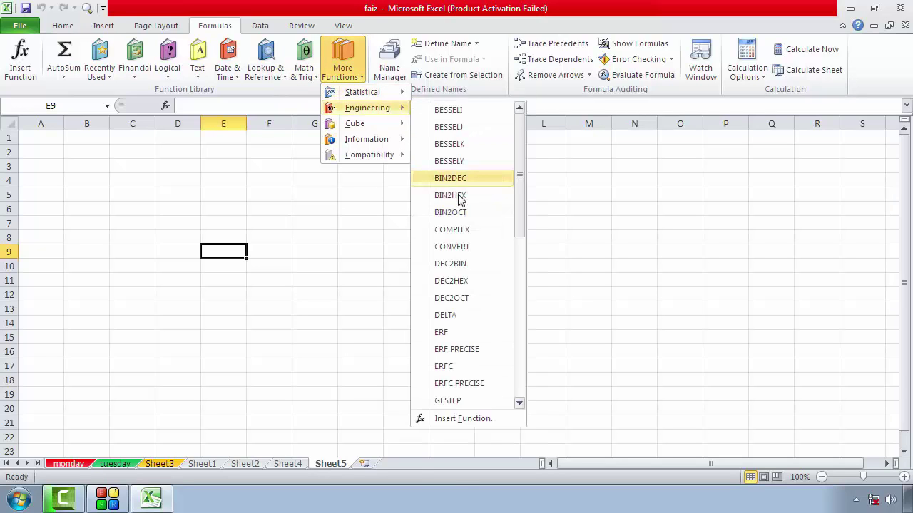
left_click(302, 206)
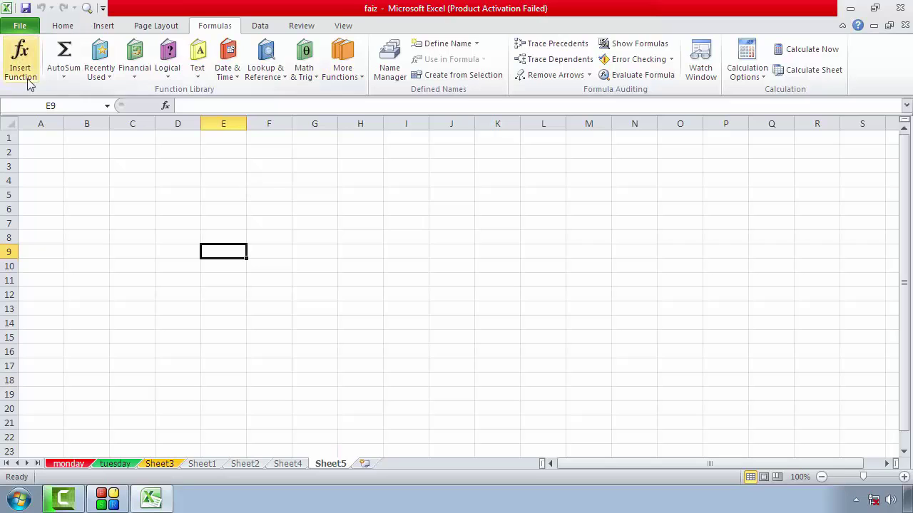
left_click(210, 163)
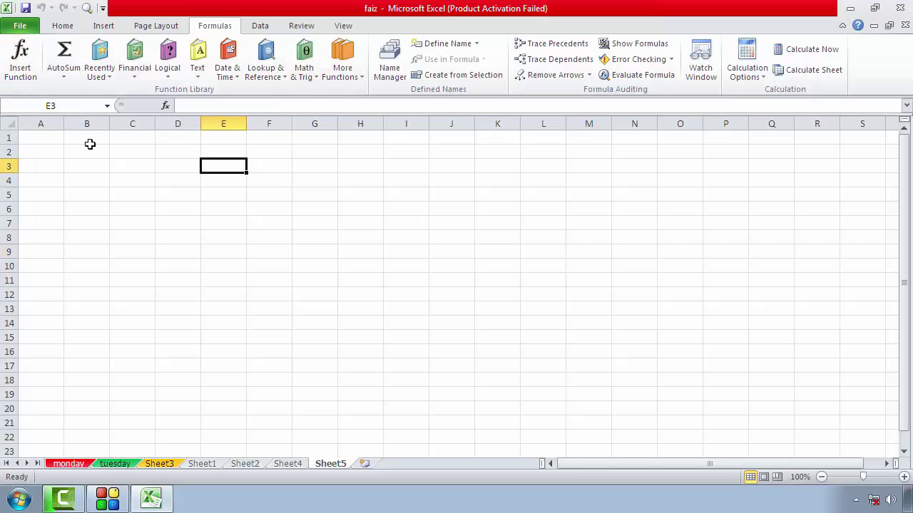
left_click(57, 139)
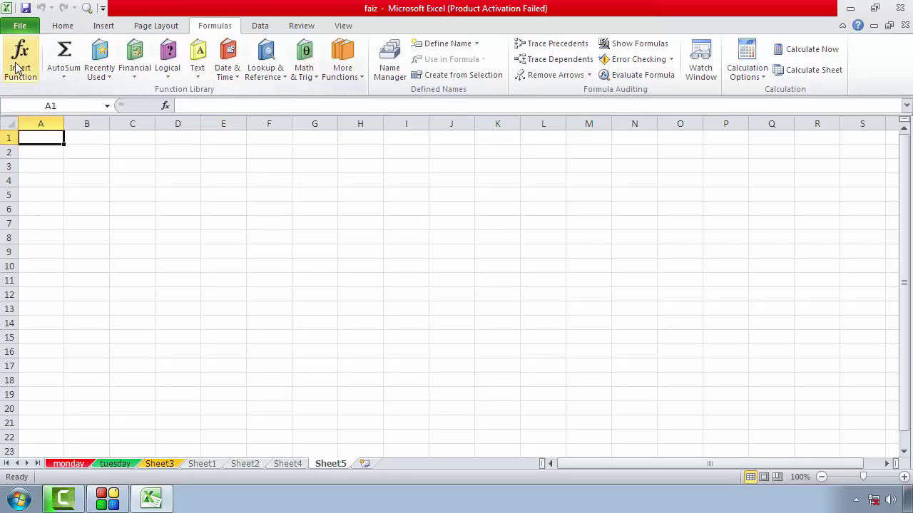
left_click(64, 77)
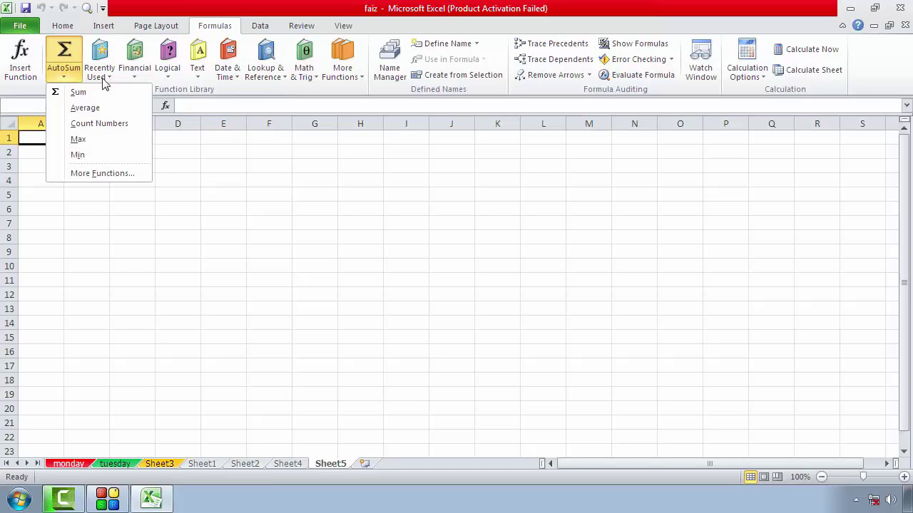
left_click(107, 79)
left_click(139, 77)
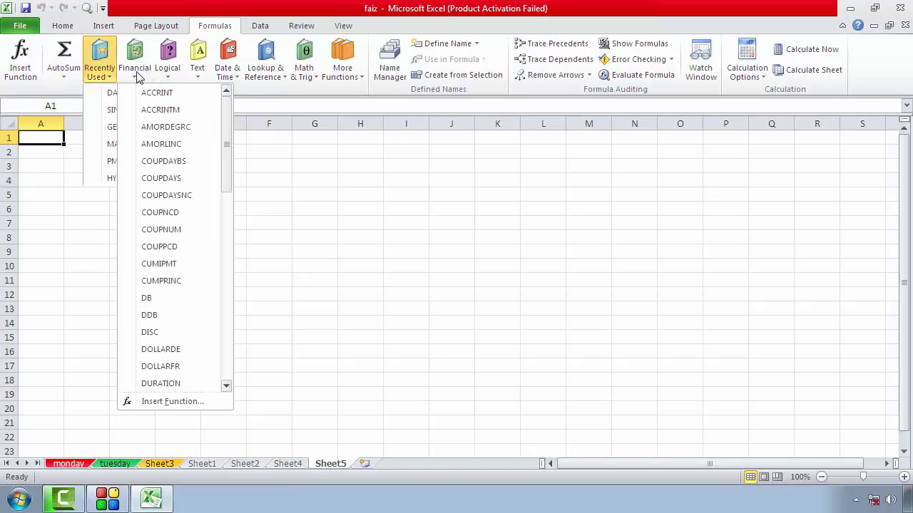
left_click(168, 71)
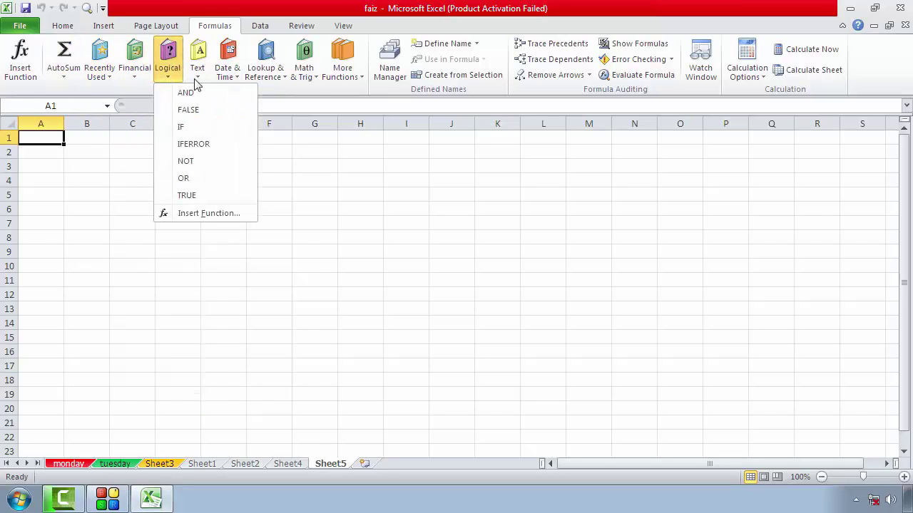
left_click(198, 72)
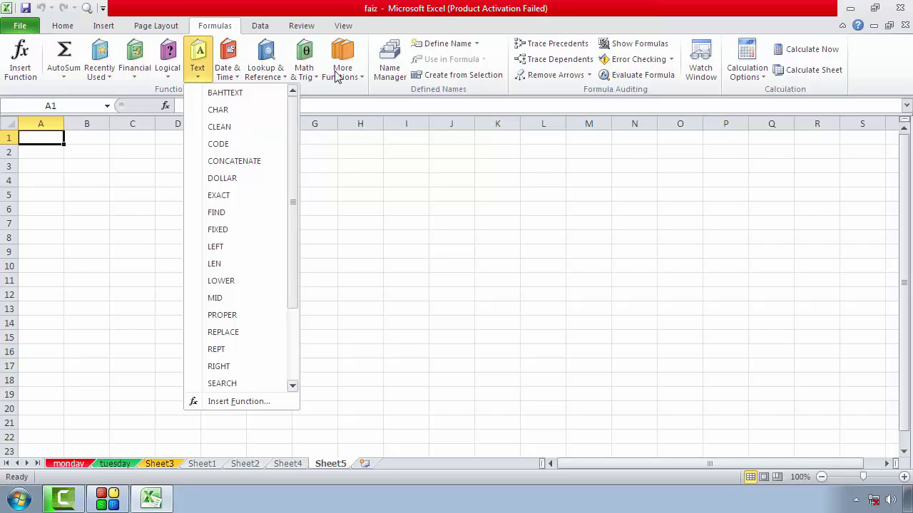
left_click(251, 83)
key("Escape")
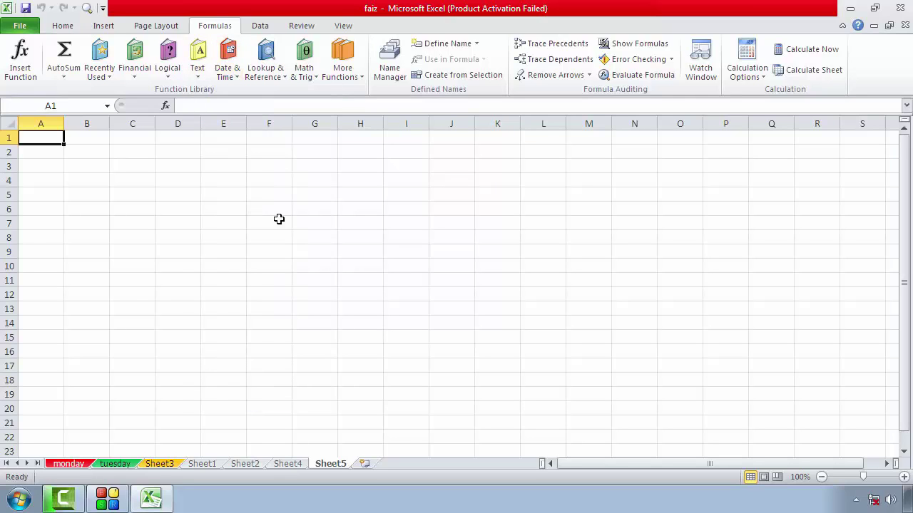
Step: Start a function in A1 with Insert Function, showing the Date & Time category with DATE first
left_click(21, 64)
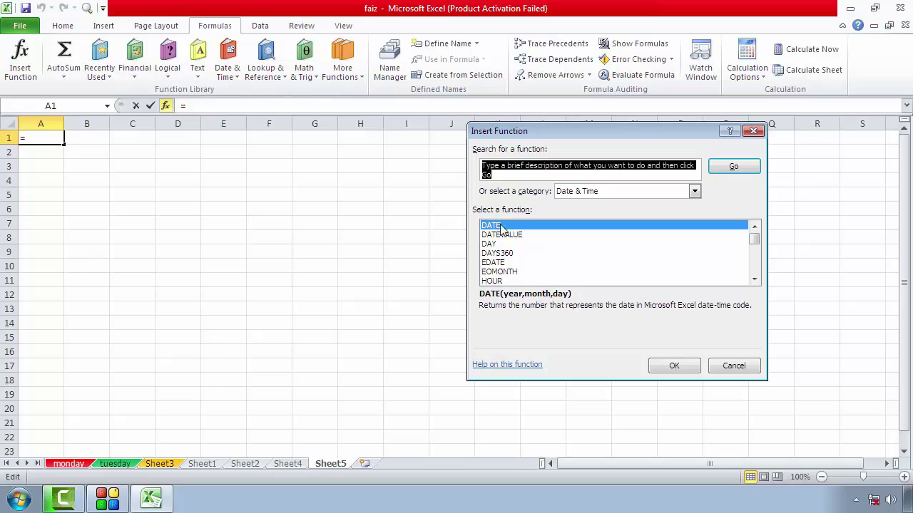
Step: Browse the All and Financial categories, then pick DATE from Date & Time
left_click(694, 191)
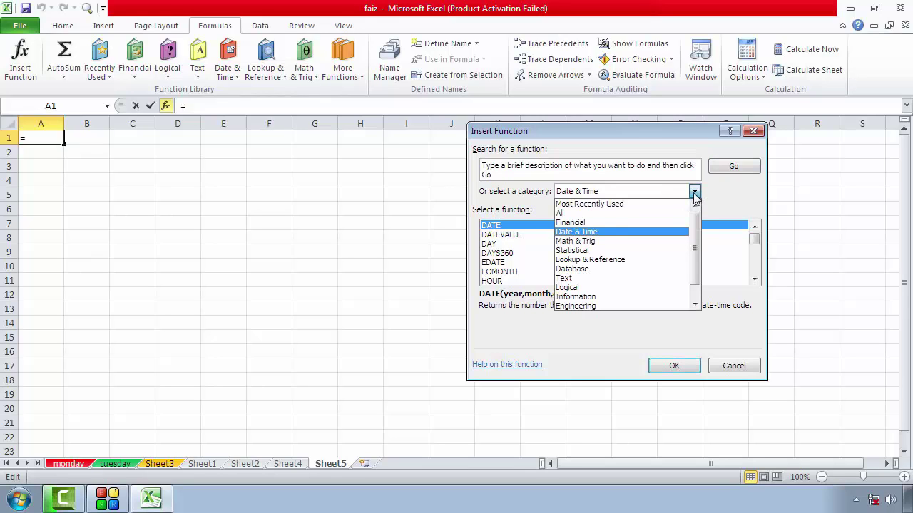
left_click(601, 211)
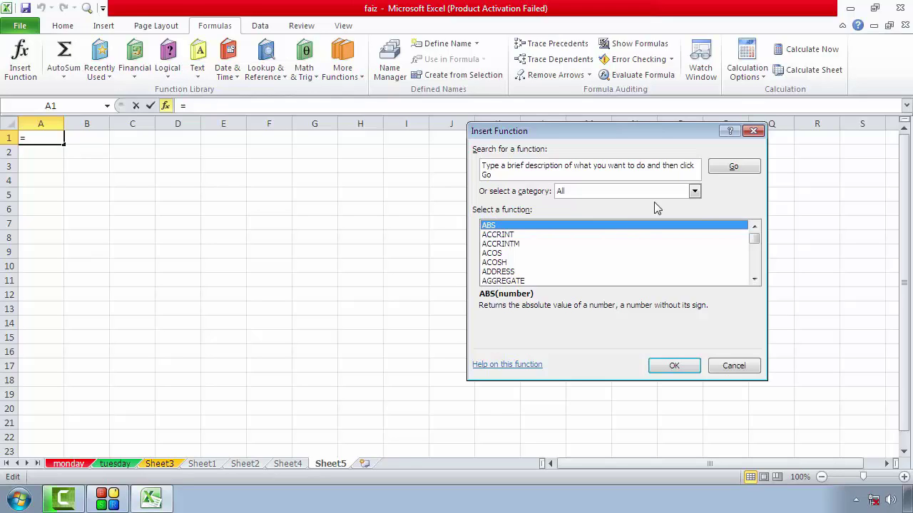
left_click(694, 191)
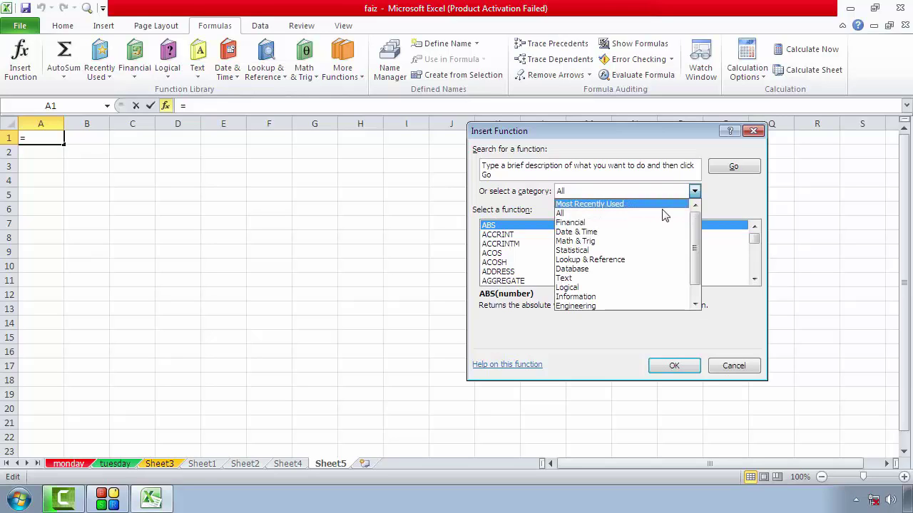
left_click(610, 223)
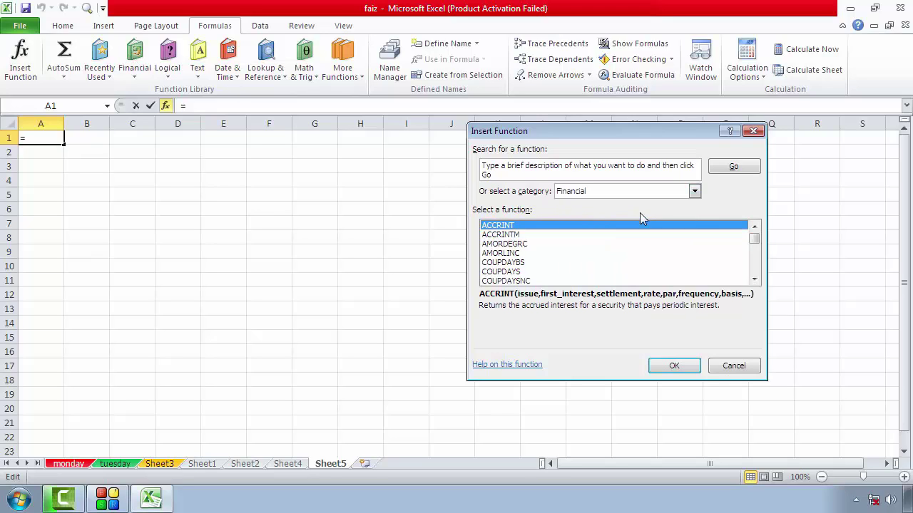
left_click(691, 191)
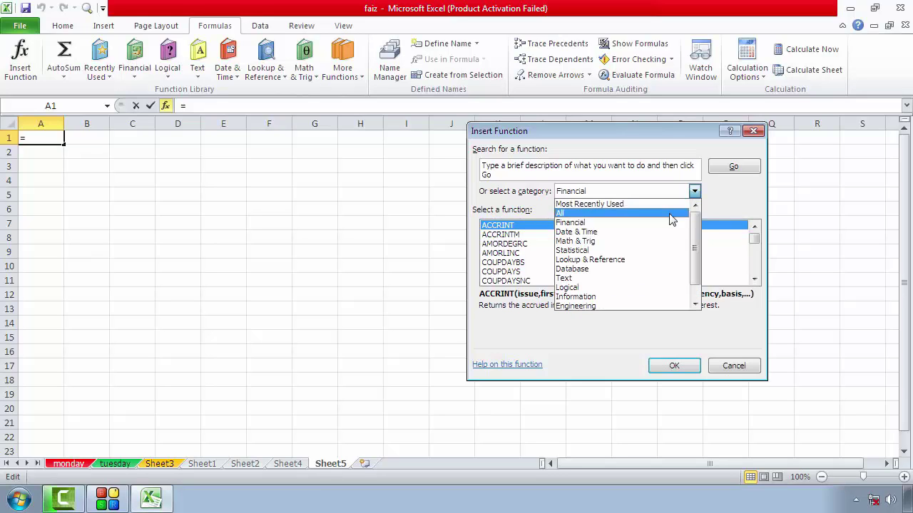
left_click(633, 237)
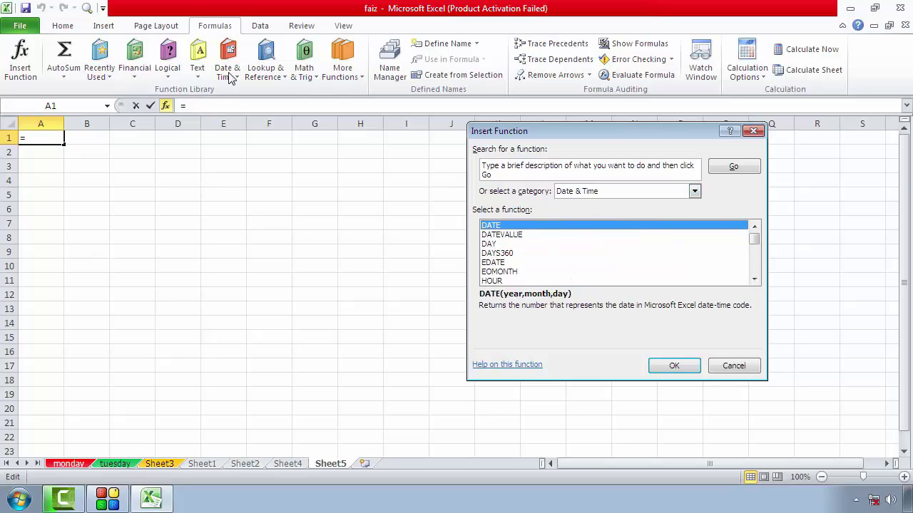
mouse_move(753, 239)
left_mouse_down()
mouse_move(756, 270)
mouse_move(757, 246)
left_mouse_up()
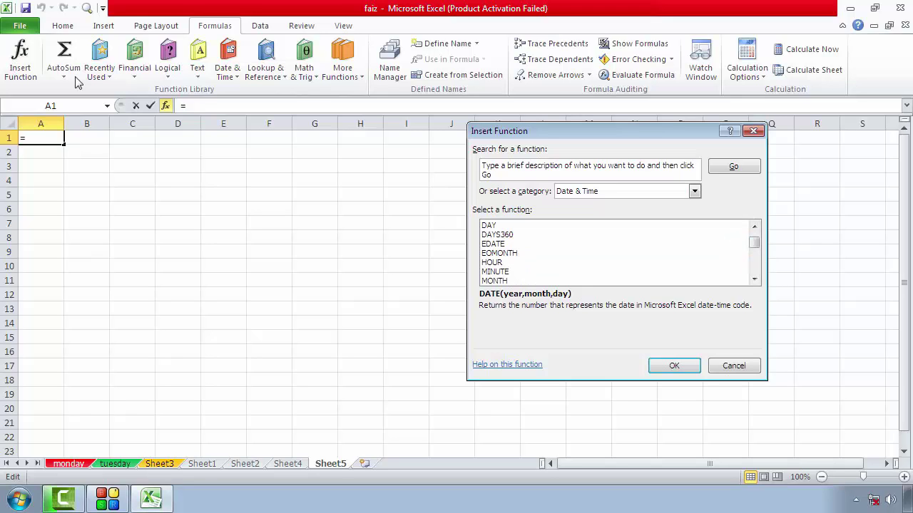
scroll(517, 256, "up", 1)
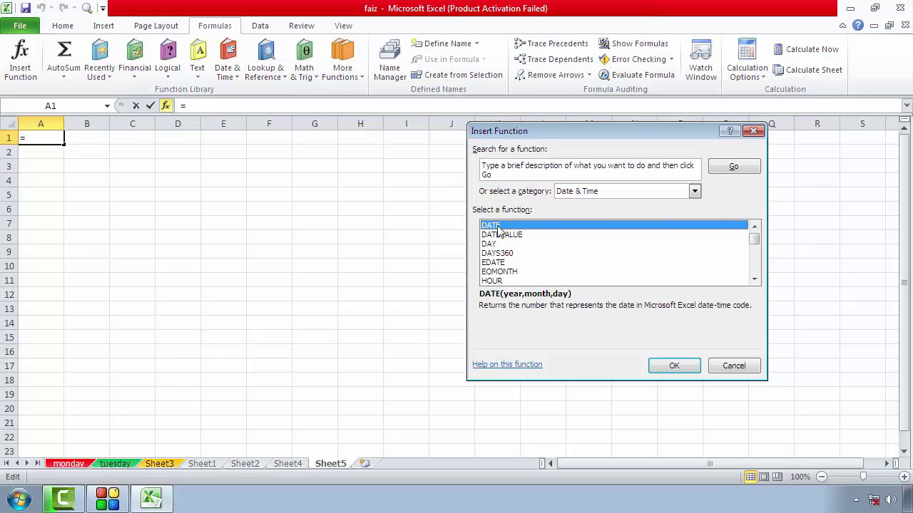
left_click(662, 368)
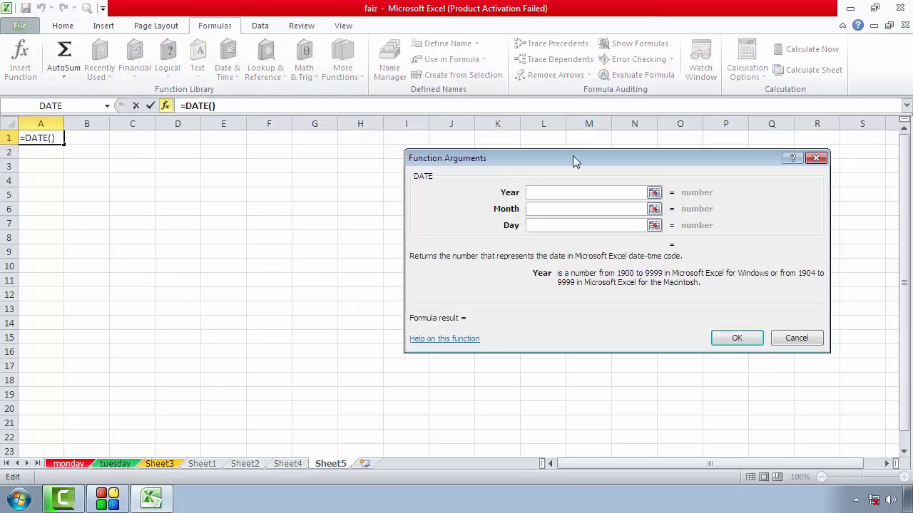
Step: Fill in DATE with Year 2017, Month 1 and Day 3 so A1 shows 1/3/2017
mouse_move(572, 156)
left_mouse_down()
mouse_move(509, 164)
mouse_move(521, 160)
left_mouse_up()
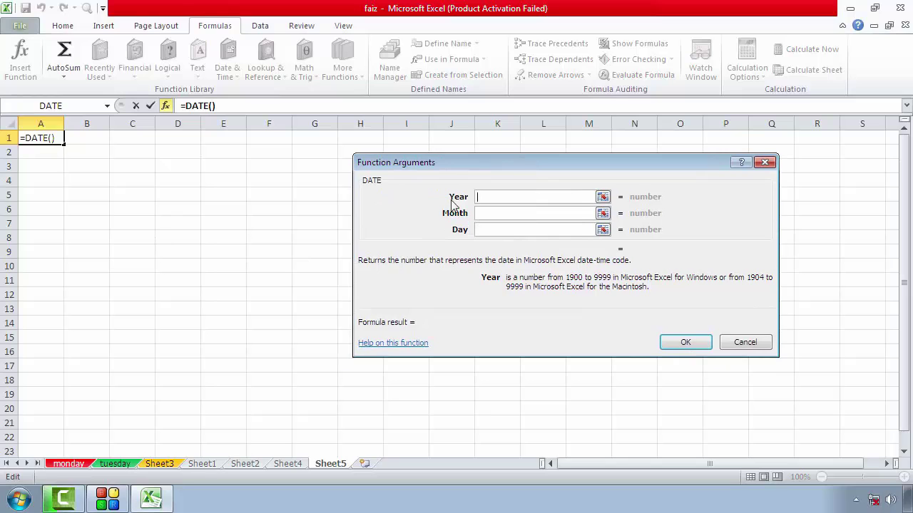
left_click_drag(450, 202, 470, 198)
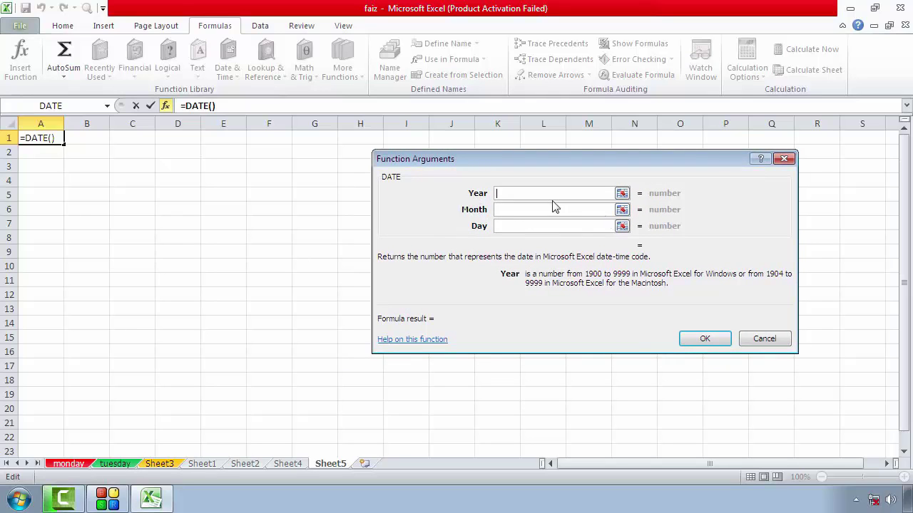
type("201")
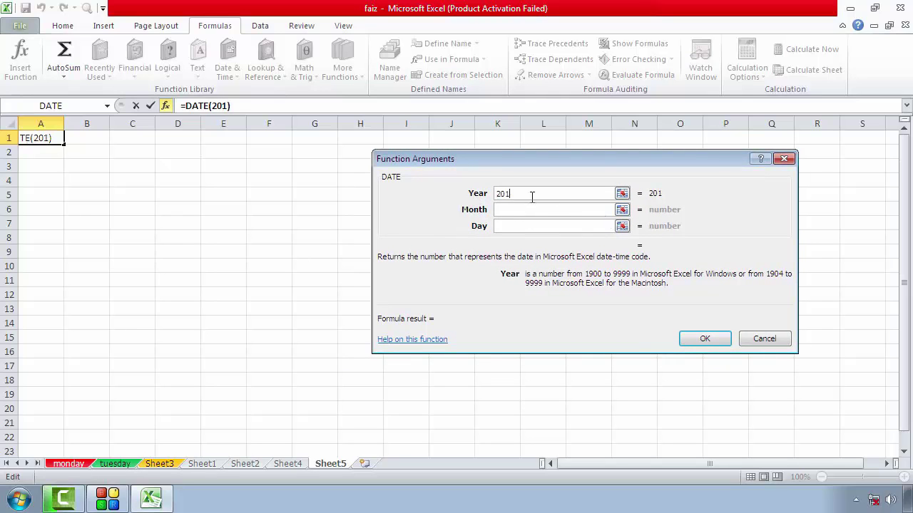
type("6")
key("BackSpace")
type("7")
left_click(539, 209)
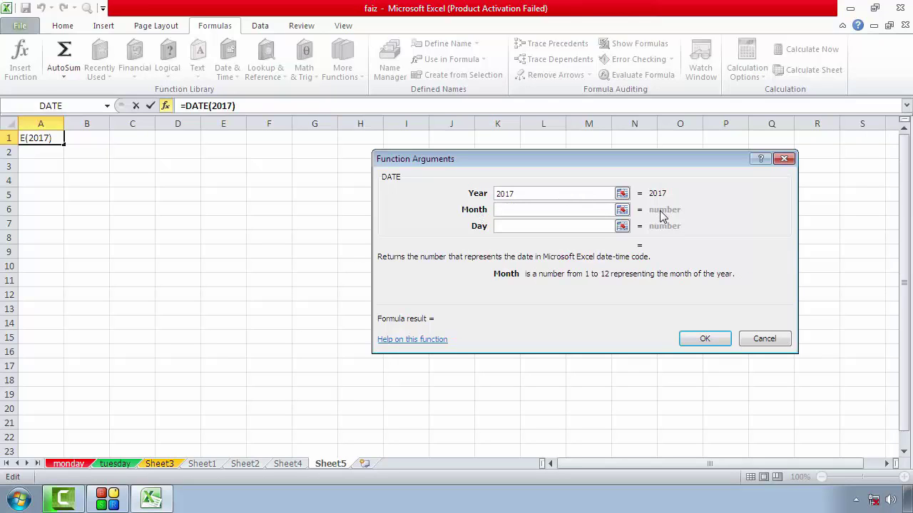
type("1")
left_click(523, 227)
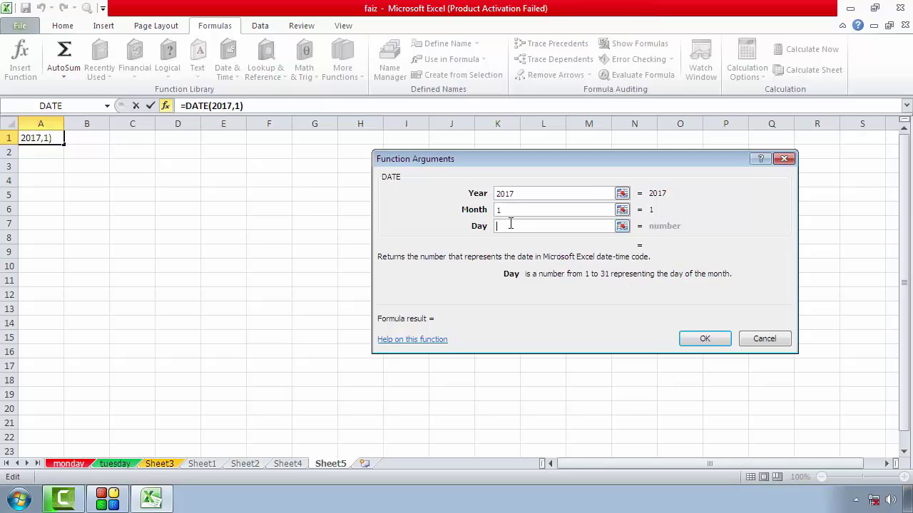
type("3")
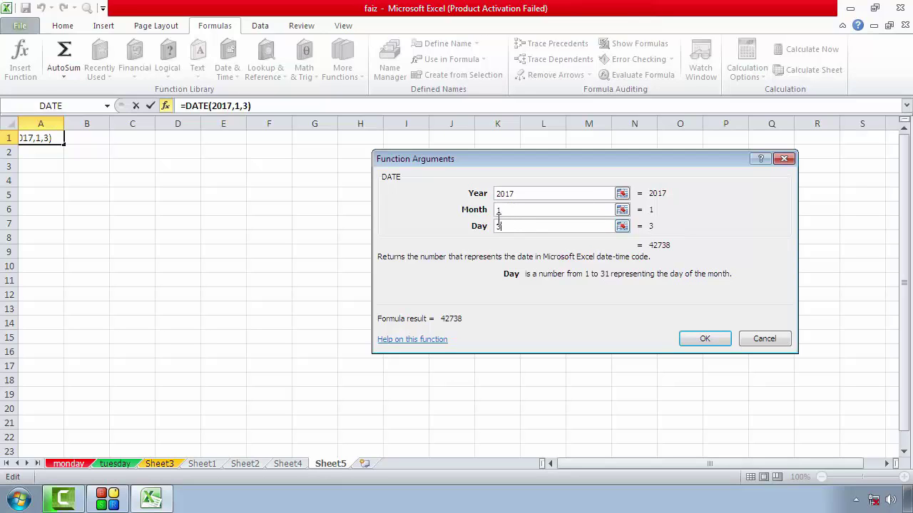
left_click(686, 341)
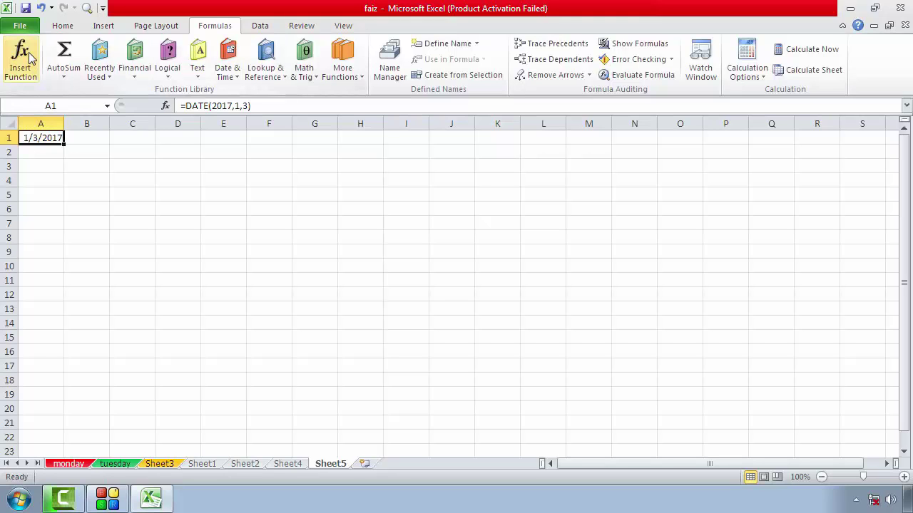
Step: Enter =DATEVALUE(A1) in A2, then clear its #VALUE! result and select C2
left_click(36, 149)
left_click(23, 71)
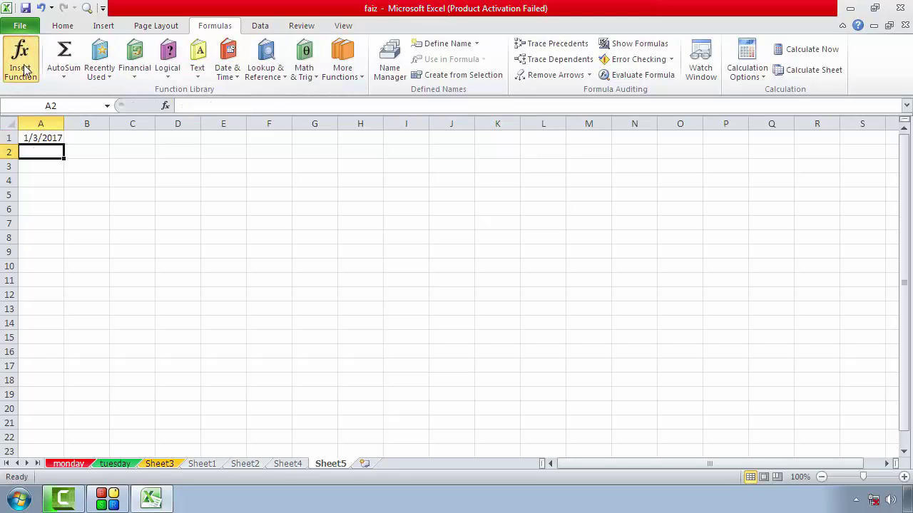
left_click(527, 235)
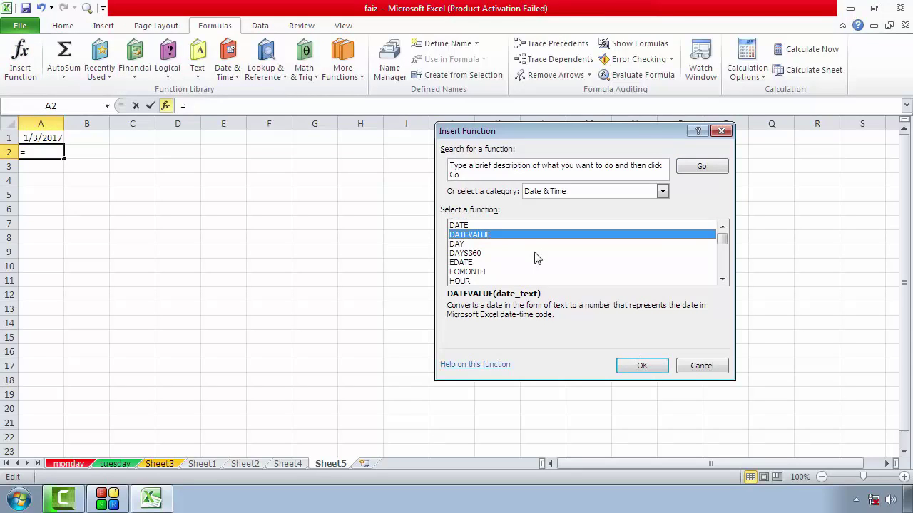
left_click(642, 366)
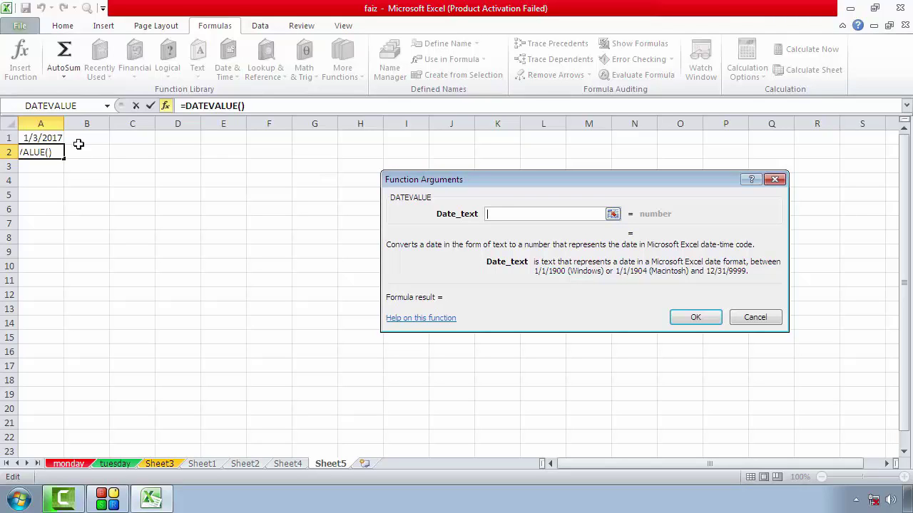
left_click(38, 138)
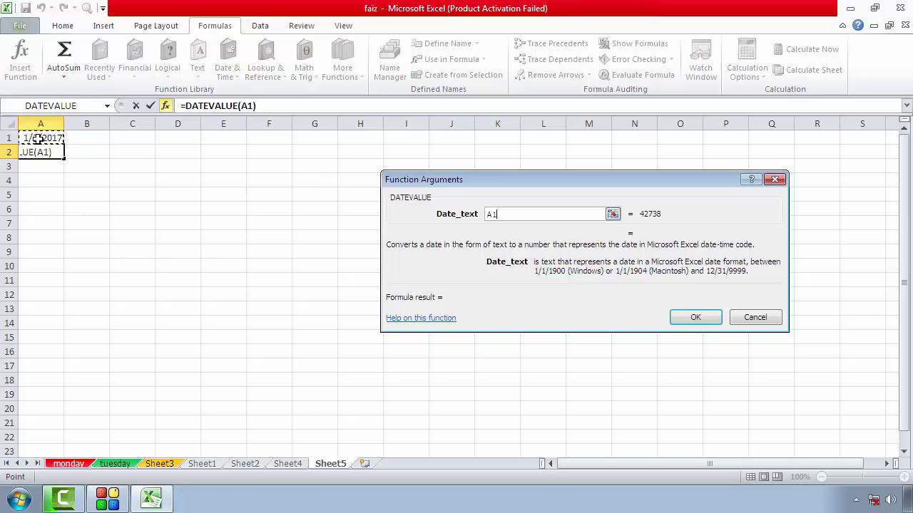
left_click(696, 318)
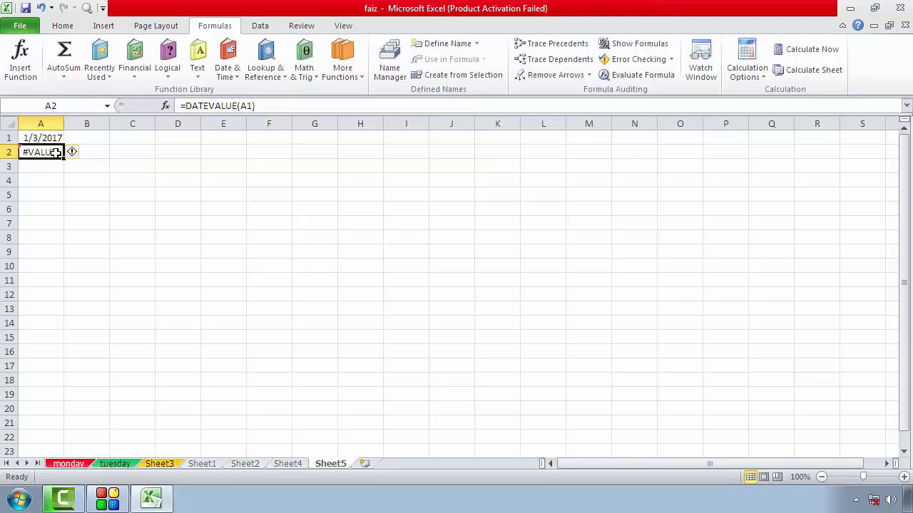
key("Delete")
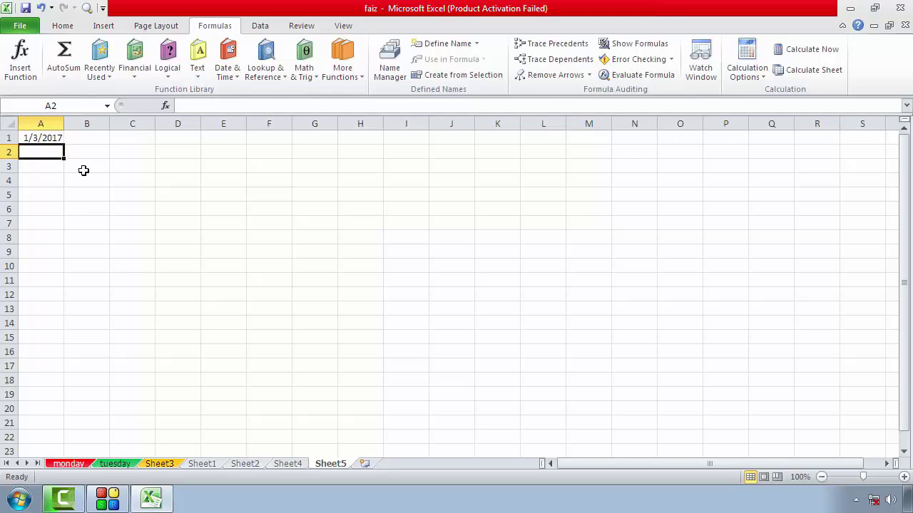
left_click(115, 149)
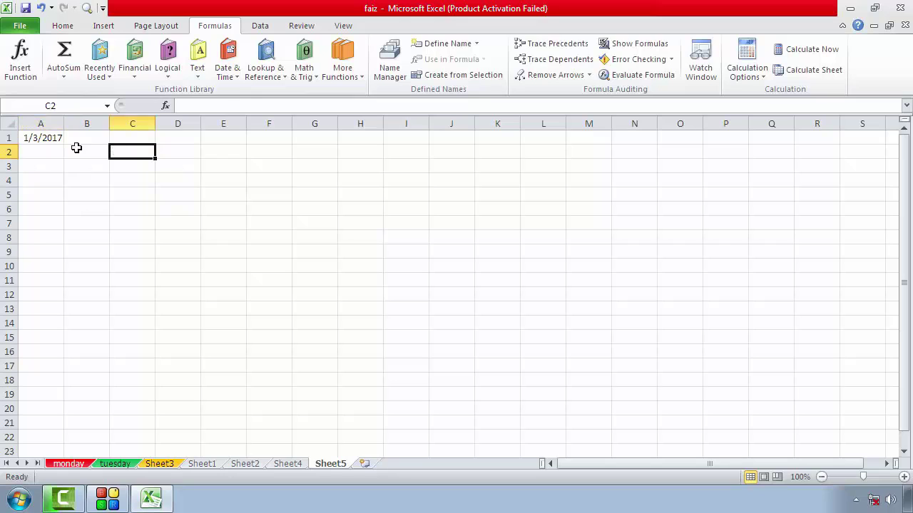
left_click(89, 142)
key("shift+F3")
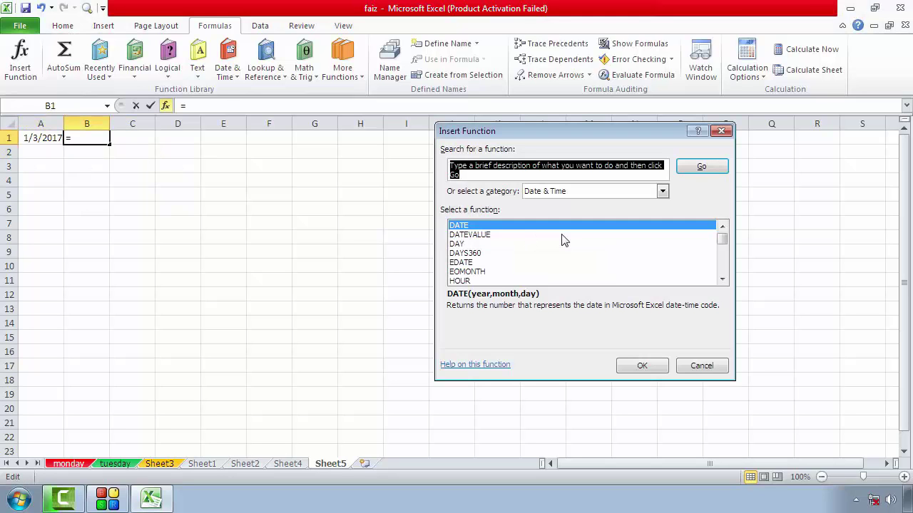
scroll(575, 257, "down", 2)
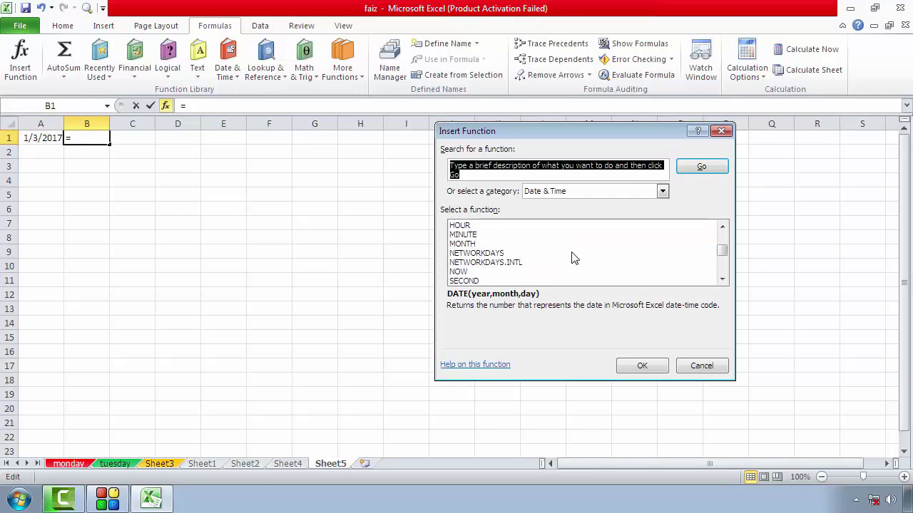
scroll(575, 258, "down", 3)
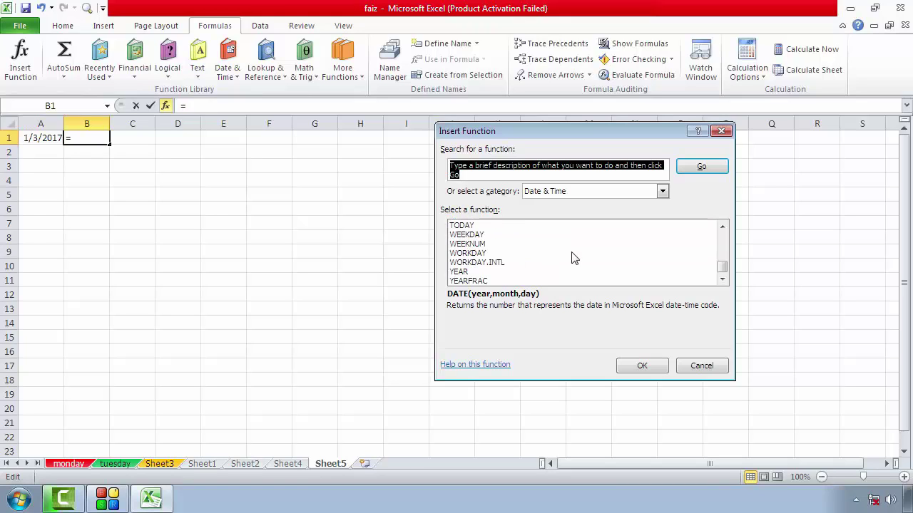
scroll(574, 258, "up", 2)
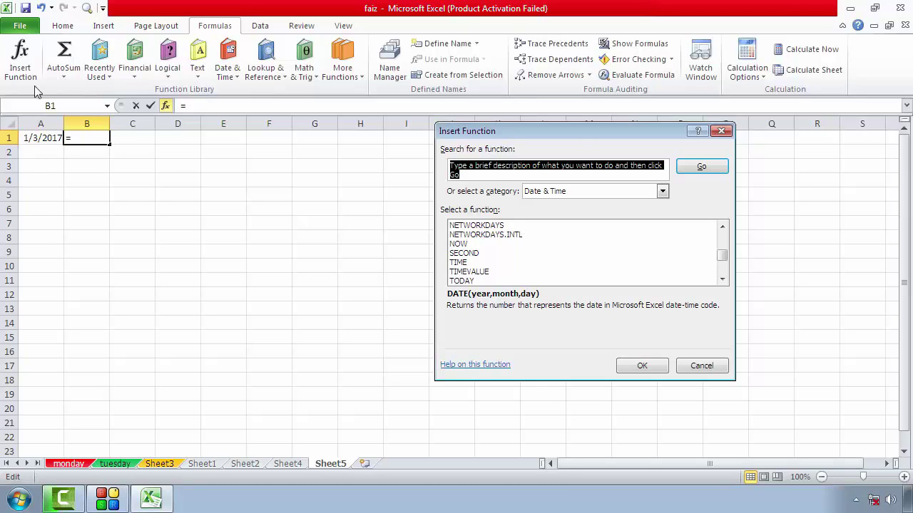
left_click(721, 131)
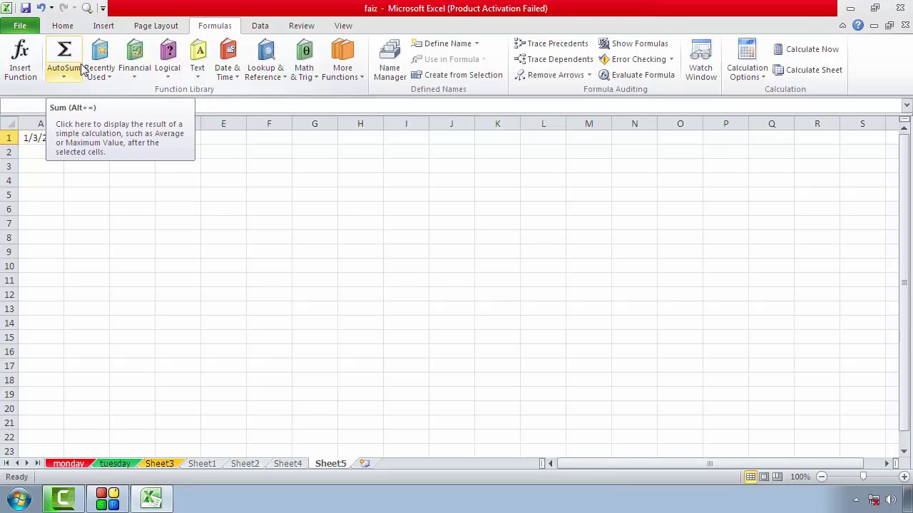
Step: Look over the More Functions categories, then delete A1's DATE formula and select A3
left_click(340, 72)
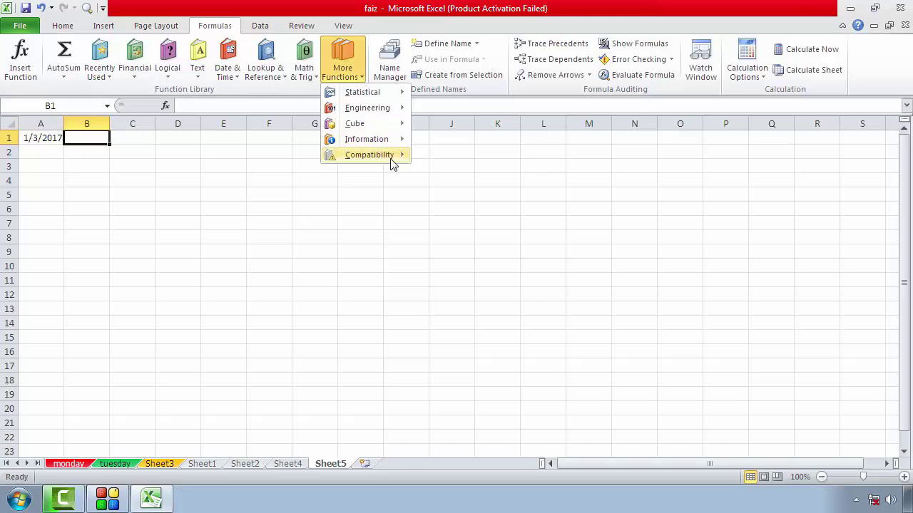
mouse_move(392, 163)
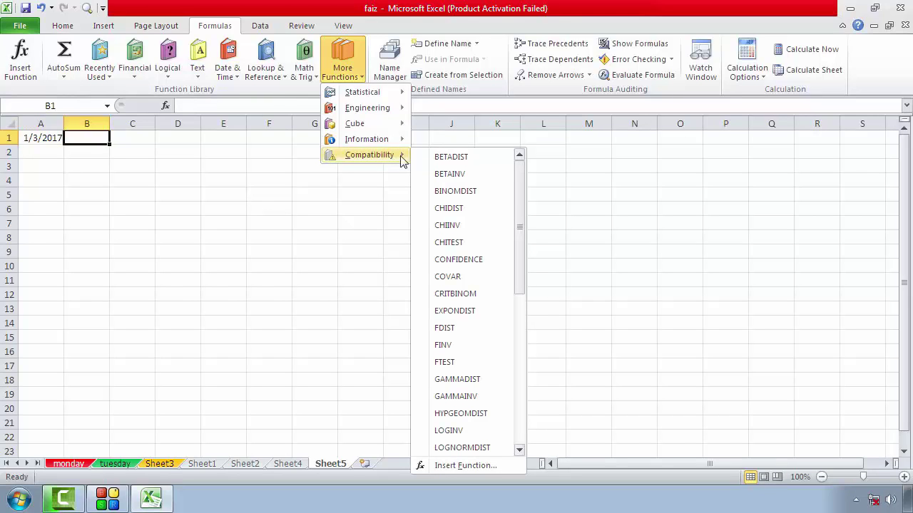
left_click(587, 147)
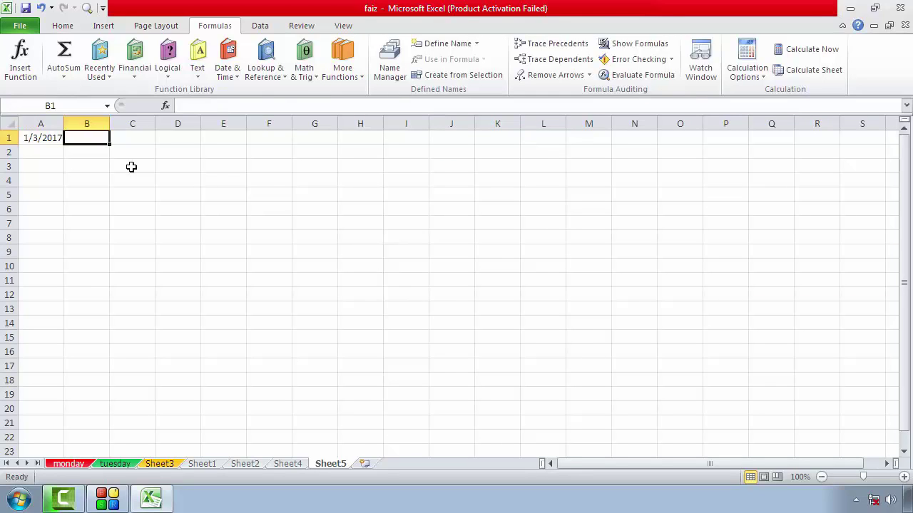
left_click(36, 138)
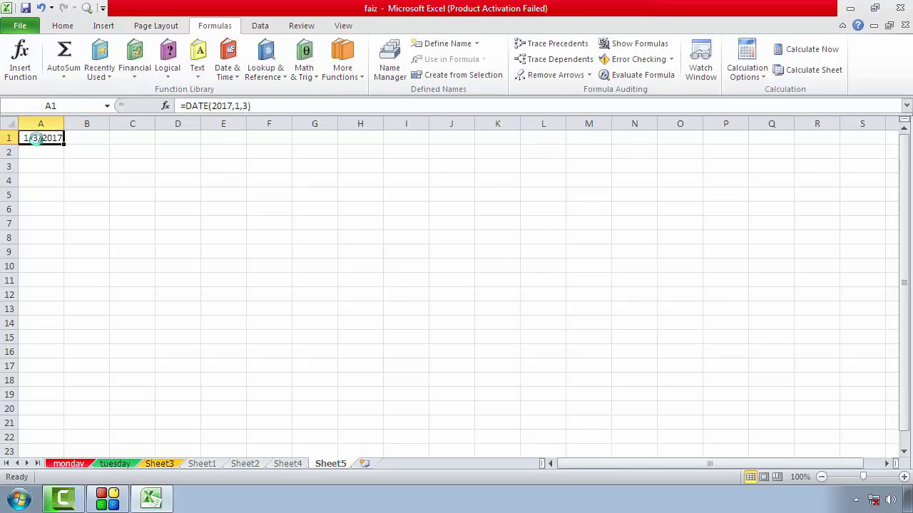
key("Delete")
left_click(57, 164)
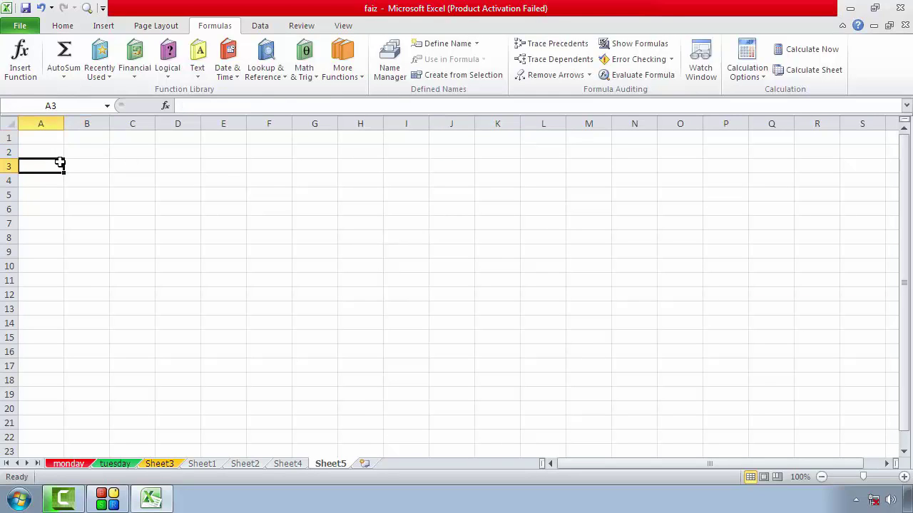
left_click(68, 80)
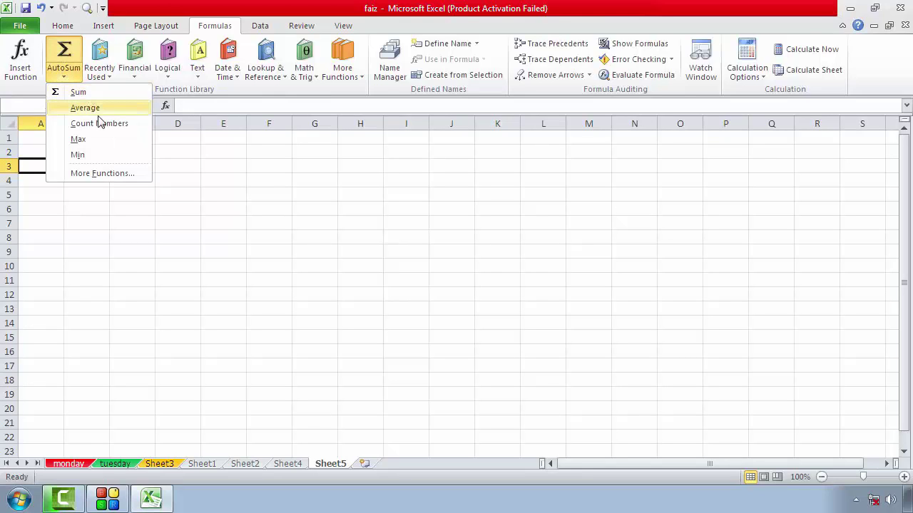
left_click(103, 176)
scroll(532, 253, "down", 4)
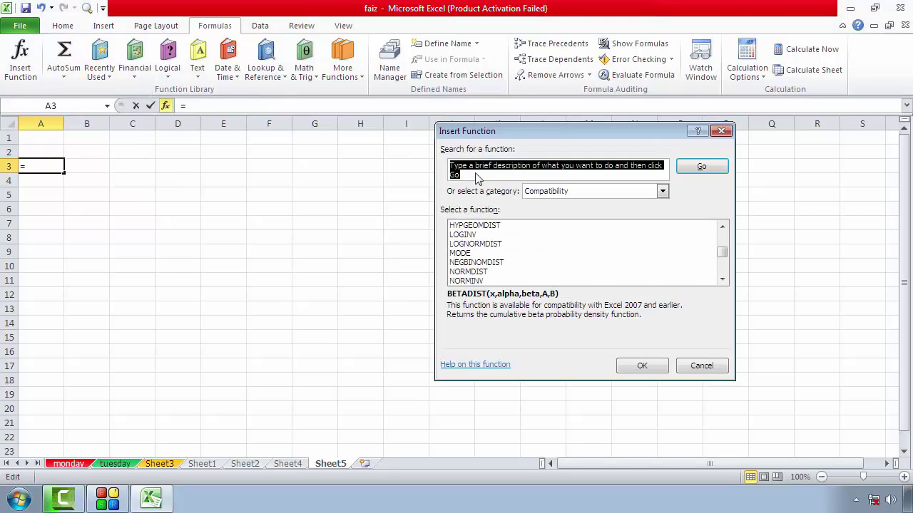
scroll(503, 260, "down", 4)
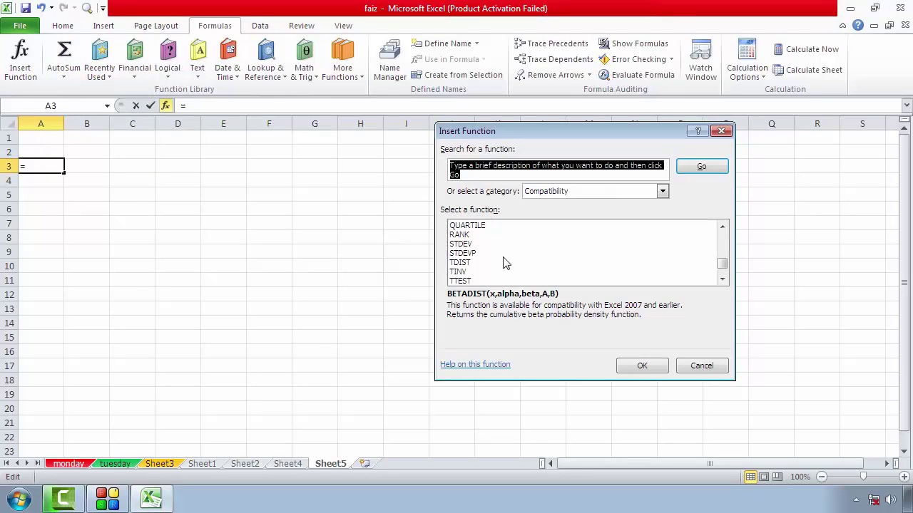
left_click(663, 191)
left_click(618, 261)
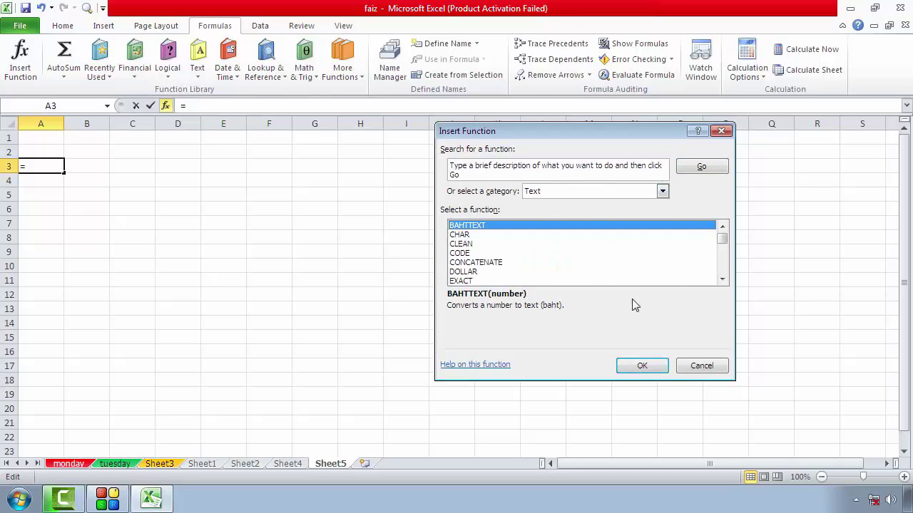
left_click(690, 368)
left_click(184, 184)
key("ctrl+Home")
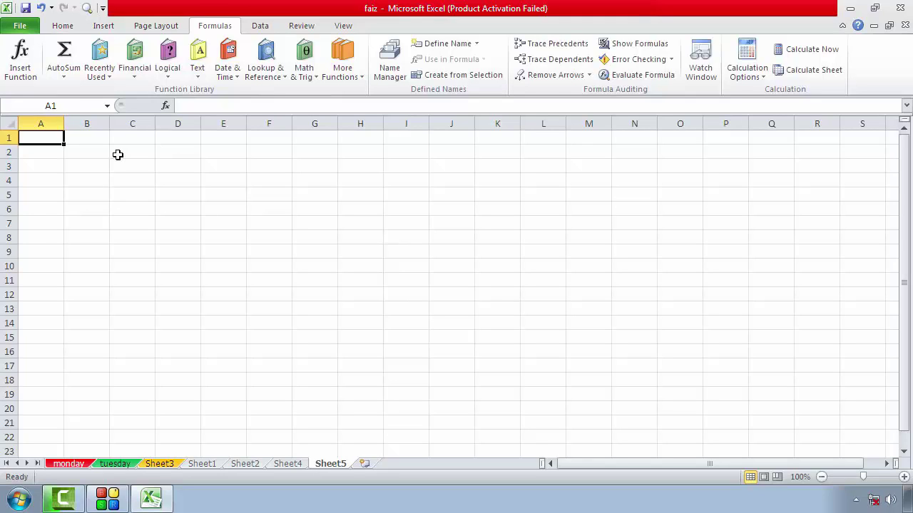
Step: View the AutoSum lists on Formulas and Home, then show Recently Used, headed by DATEVALUE and DATE
left_click(63, 76)
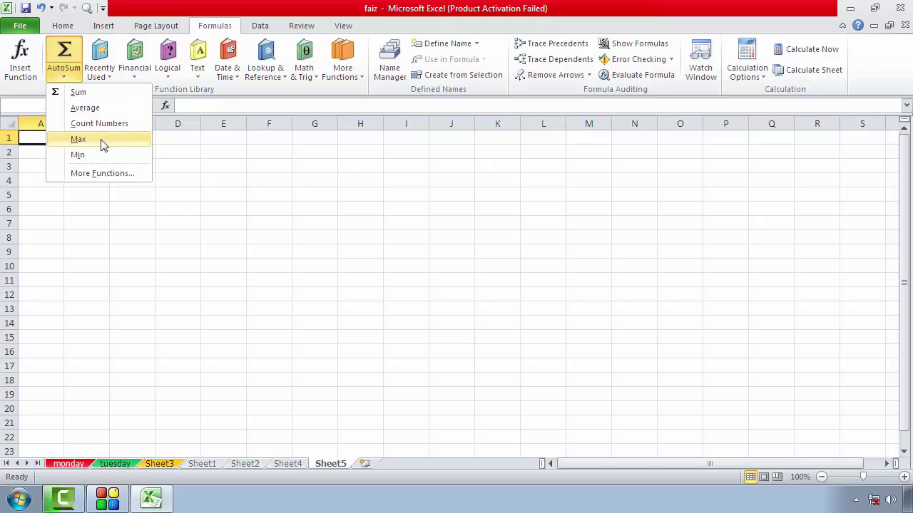
left_click(57, 30)
left_click(57, 29)
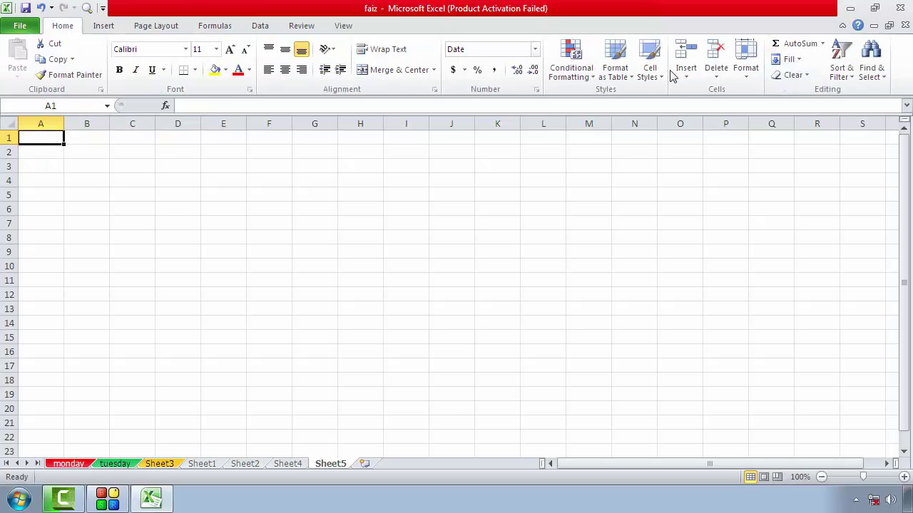
left_click(822, 43)
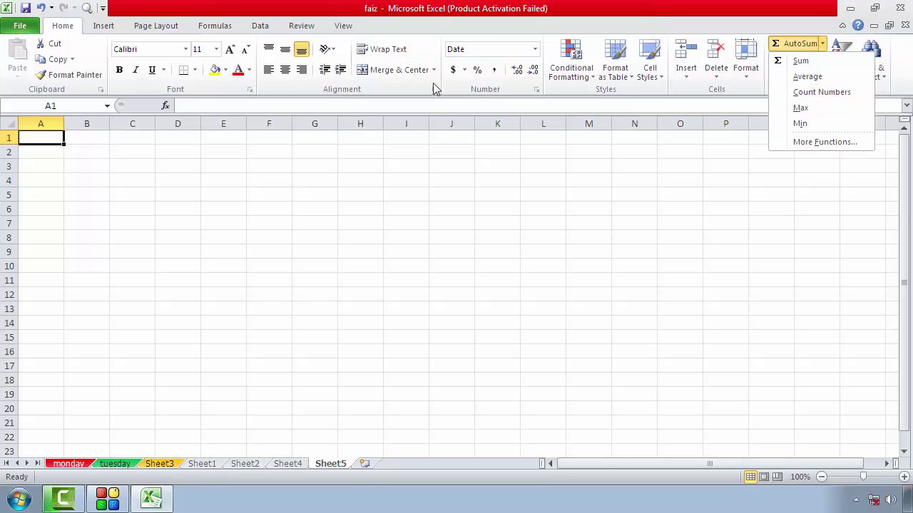
left_click(166, 26)
left_click(161, 26)
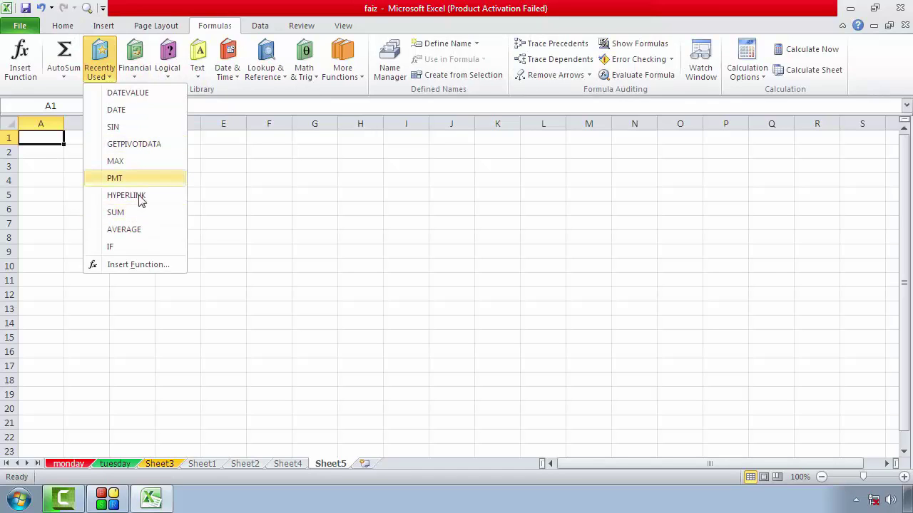
Step: Dismiss the Recently Used list, scroll through the Financial functions list, close it, and select cell F7
left_click(251, 194)
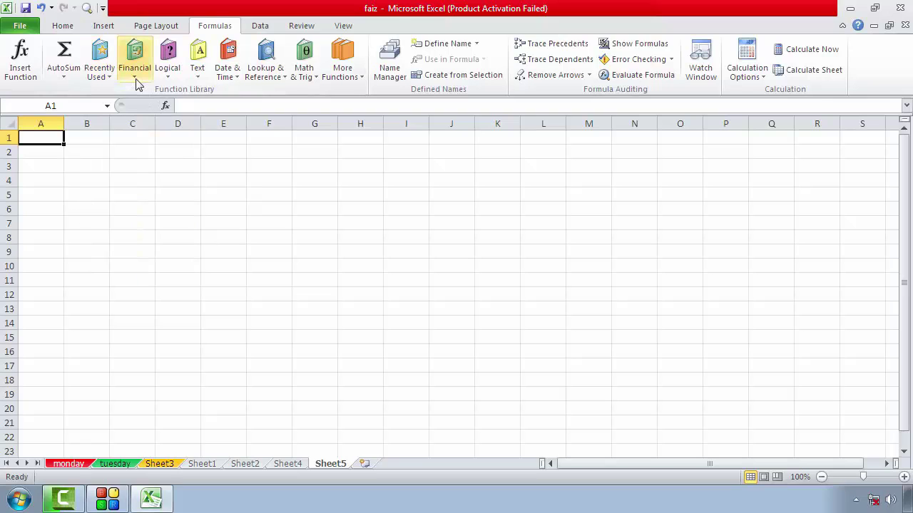
left_click(136, 79)
scroll(184, 236, "down", 1)
scroll(193, 269, "down", 4)
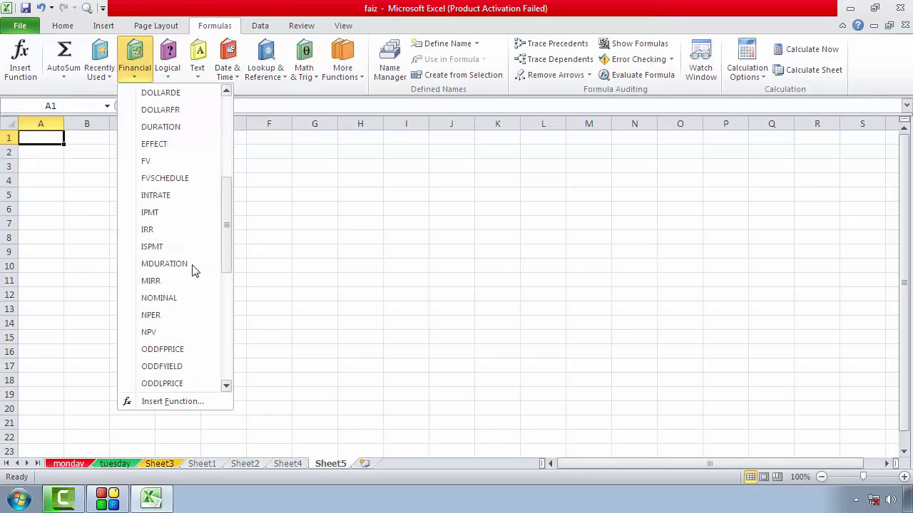
scroll(192, 269, "down", 5)
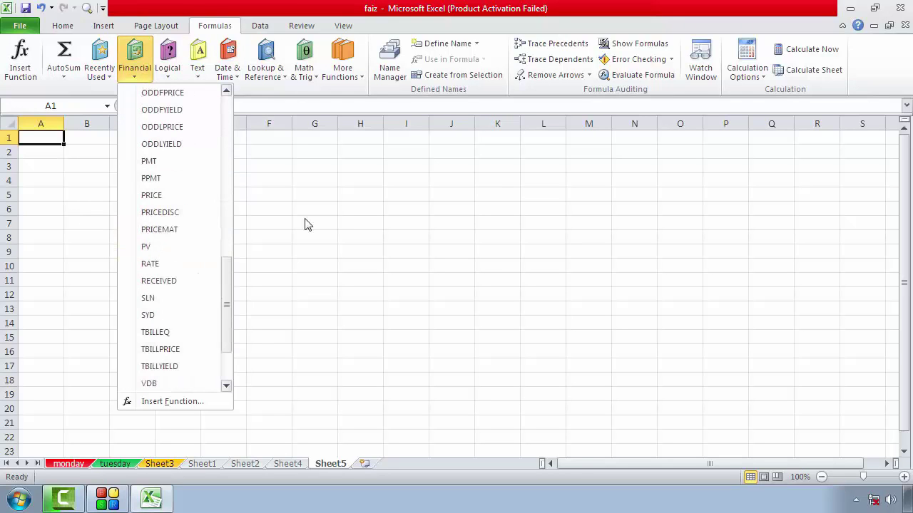
left_click(304, 222)
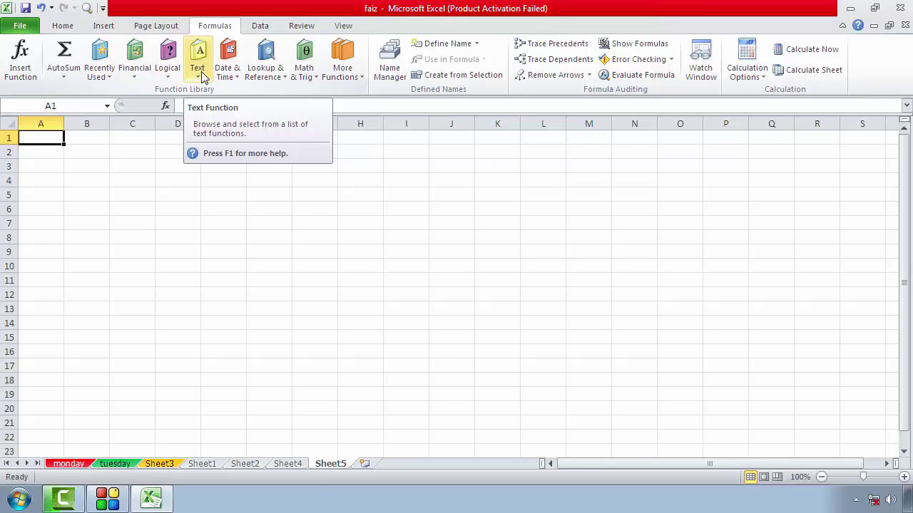
left_click(280, 223)
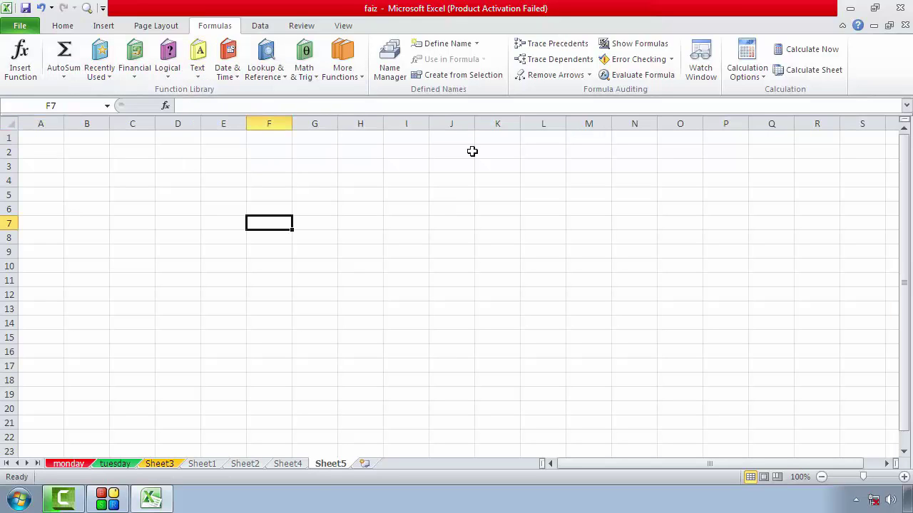
Step: Select C2, view and dismiss the AutoSum list, then close Excel without saving
left_click(131, 152)
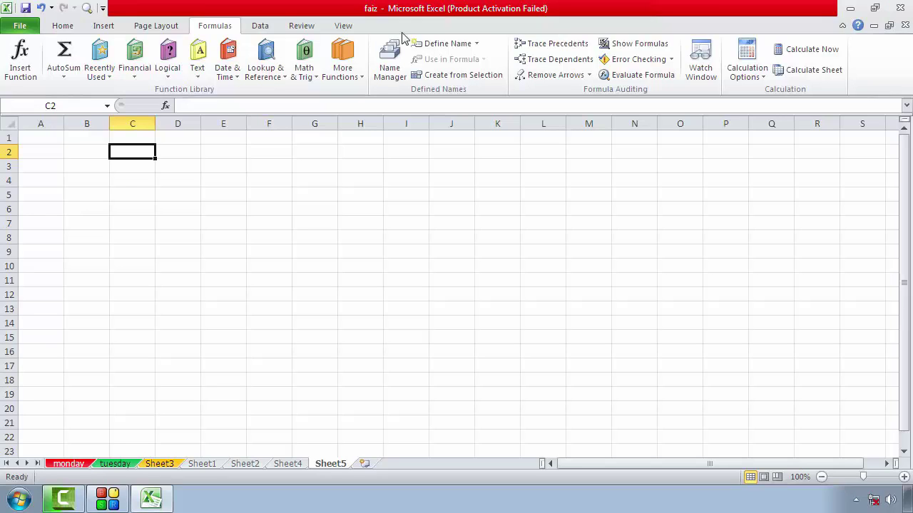
left_click(64, 77)
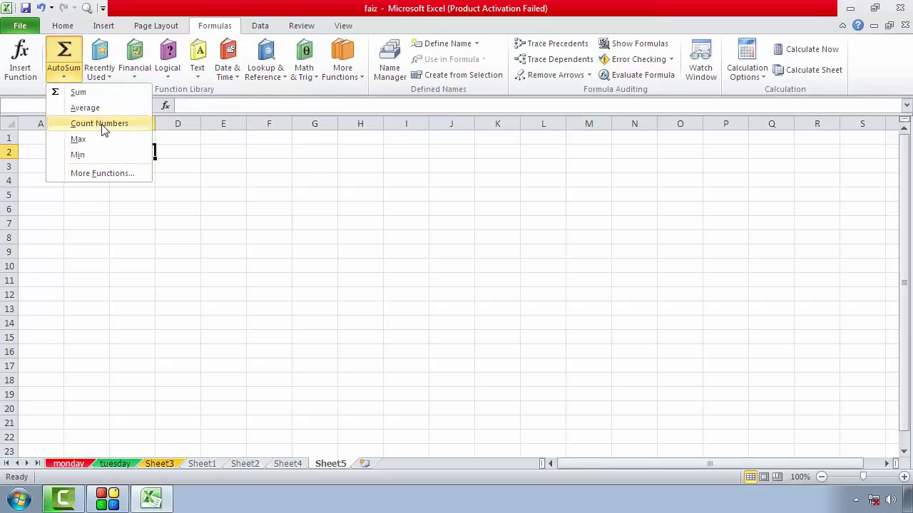
left_click(305, 168)
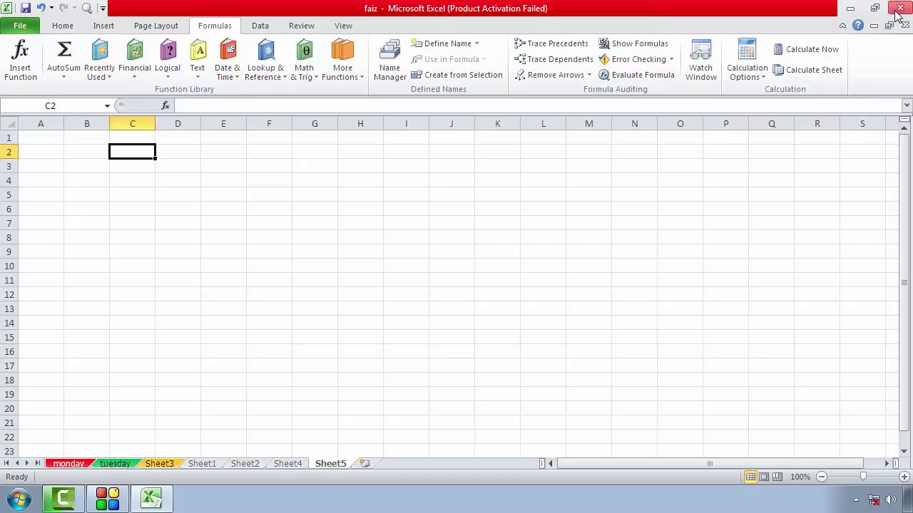
left_click(900, 9)
left_click(459, 264)
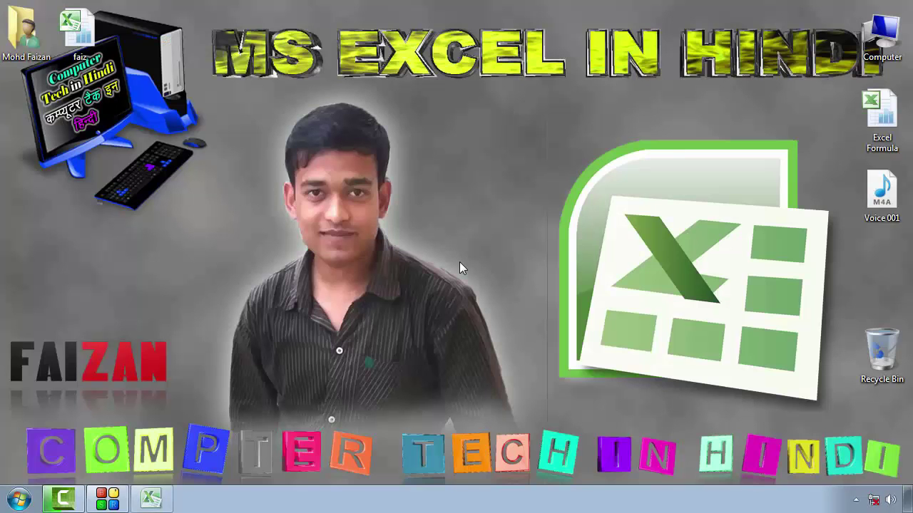